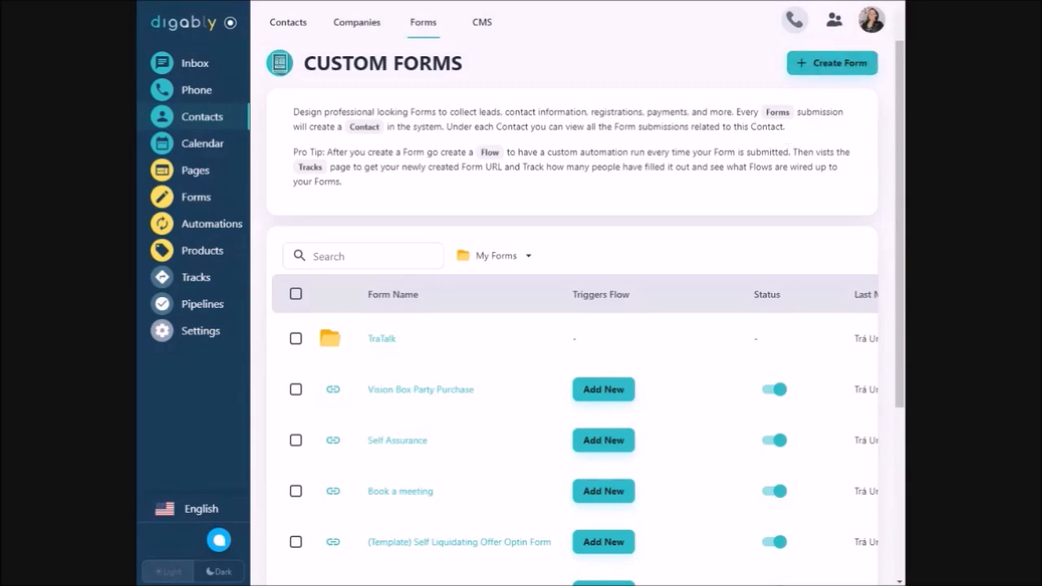
Step: Create a new custom form and add an advanced Purchase component between the welcome text and the submit button
click(848, 72)
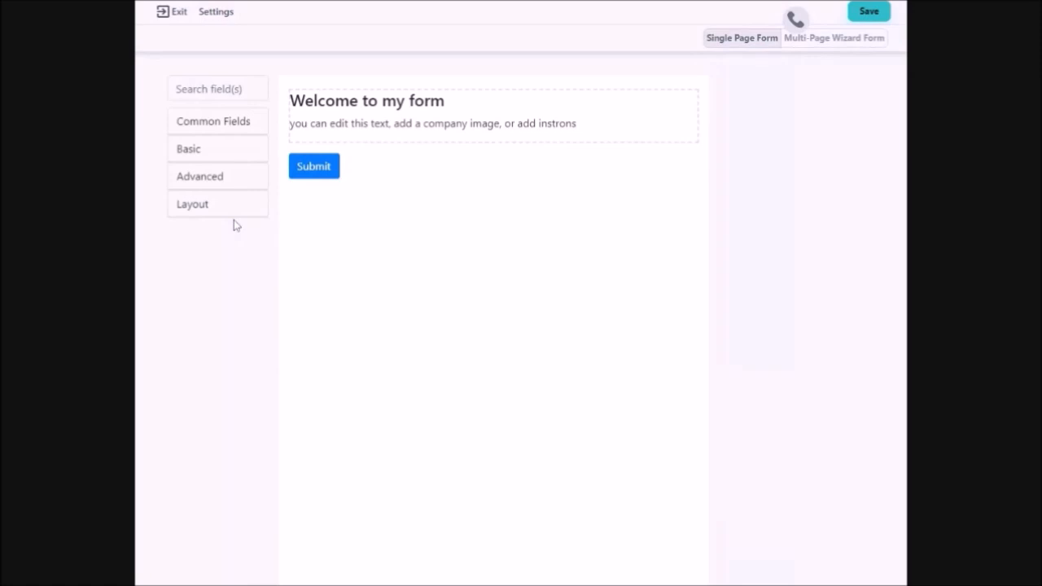
click(209, 133)
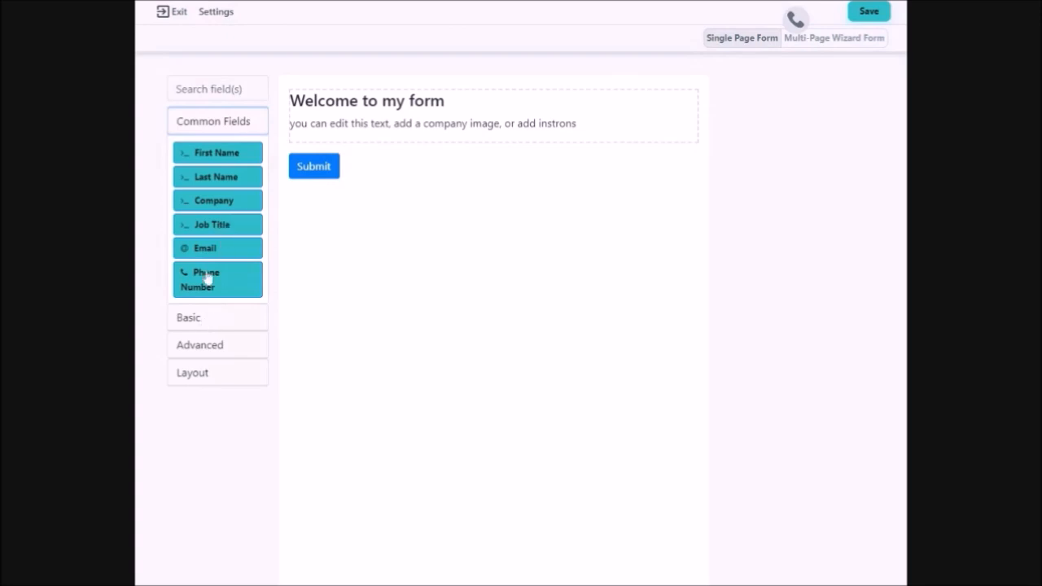
click(194, 326)
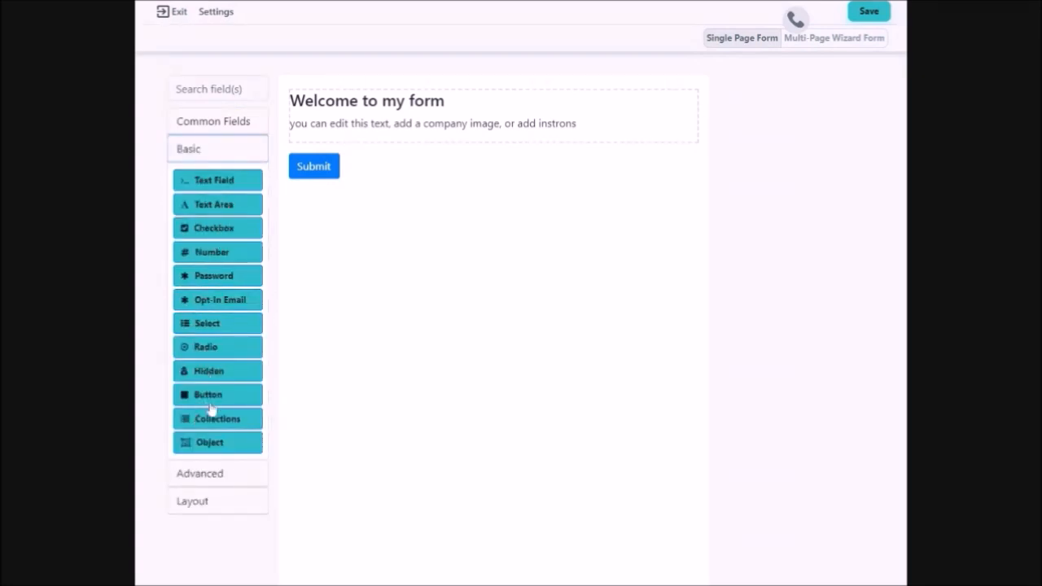
click(205, 484)
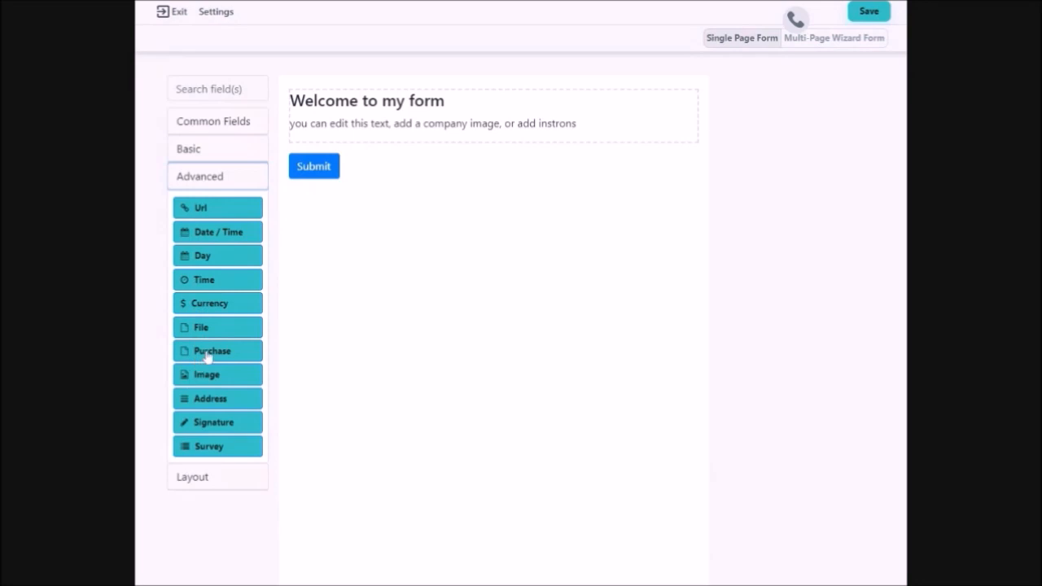
drag(210, 355, 368, 158)
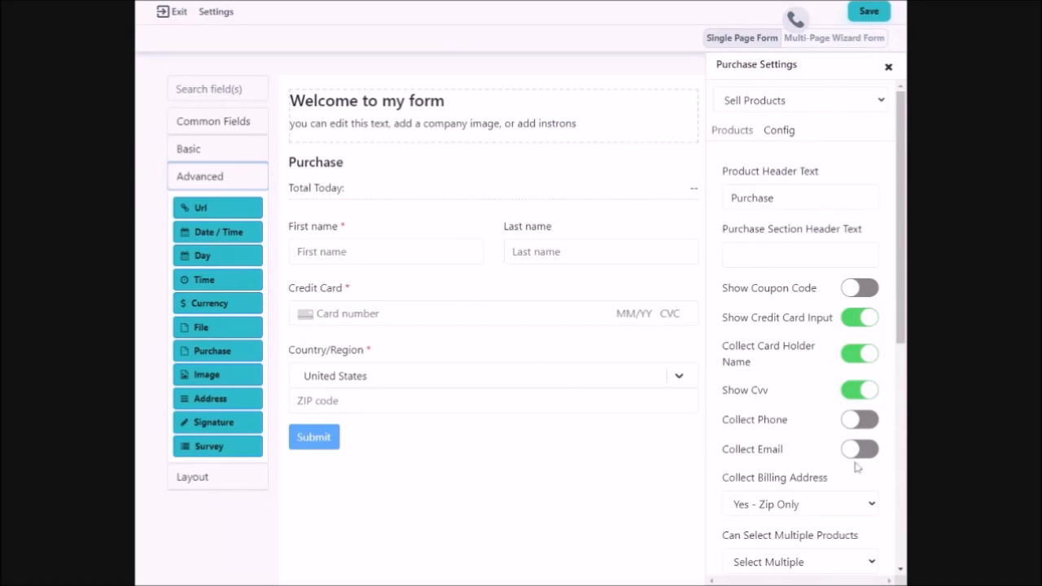
click(194, 178)
click(194, 205)
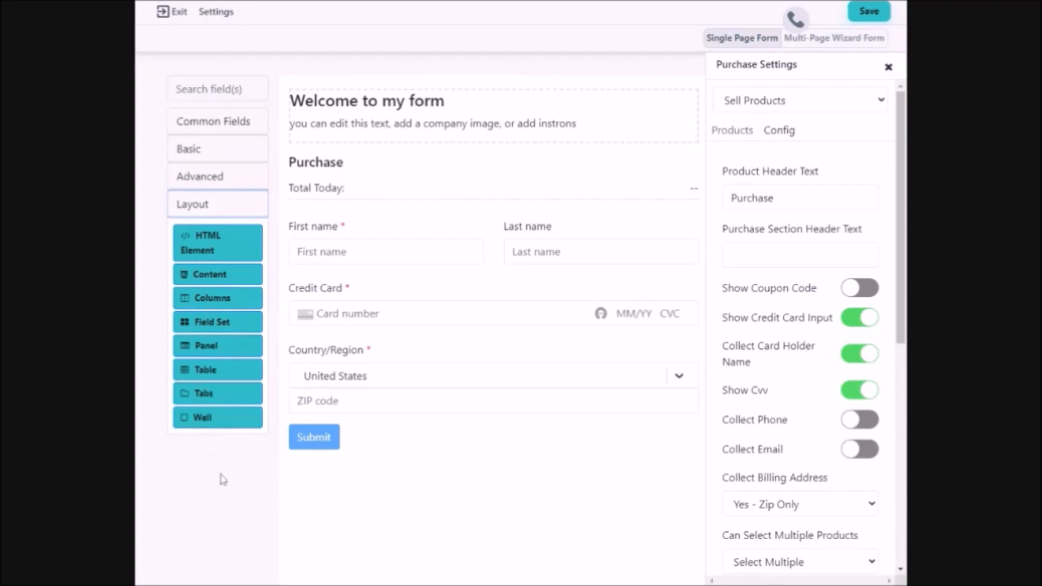
click(197, 211)
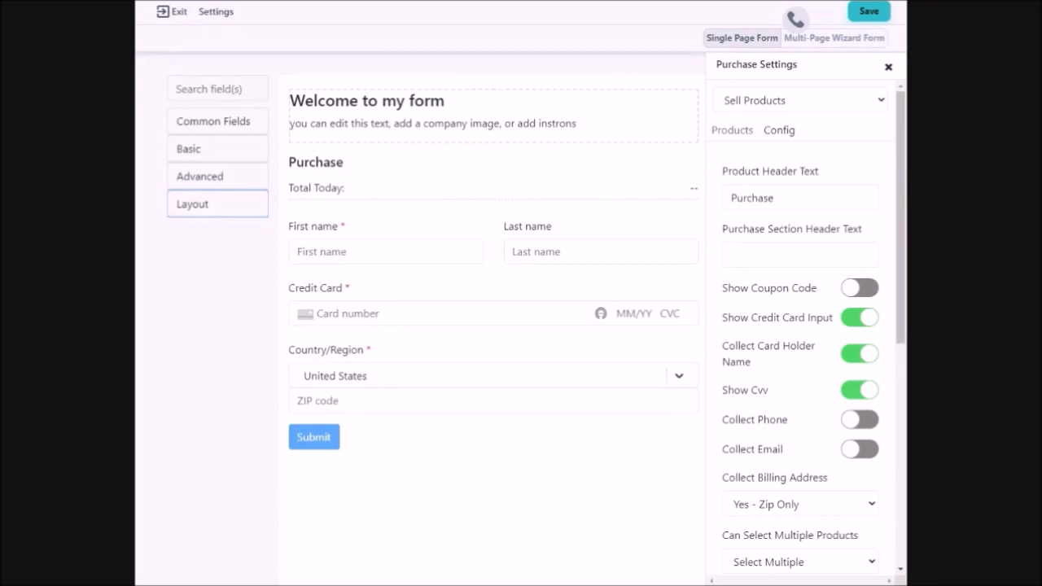
Step: Change the purchase component's product header text to "Empower Hour Purchase"
click(731, 198)
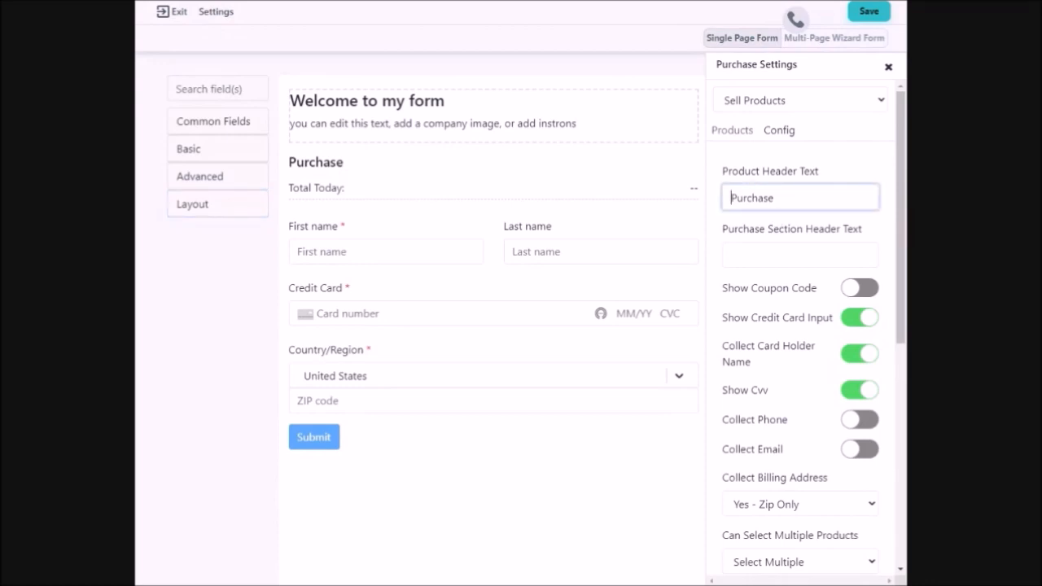
text(E)
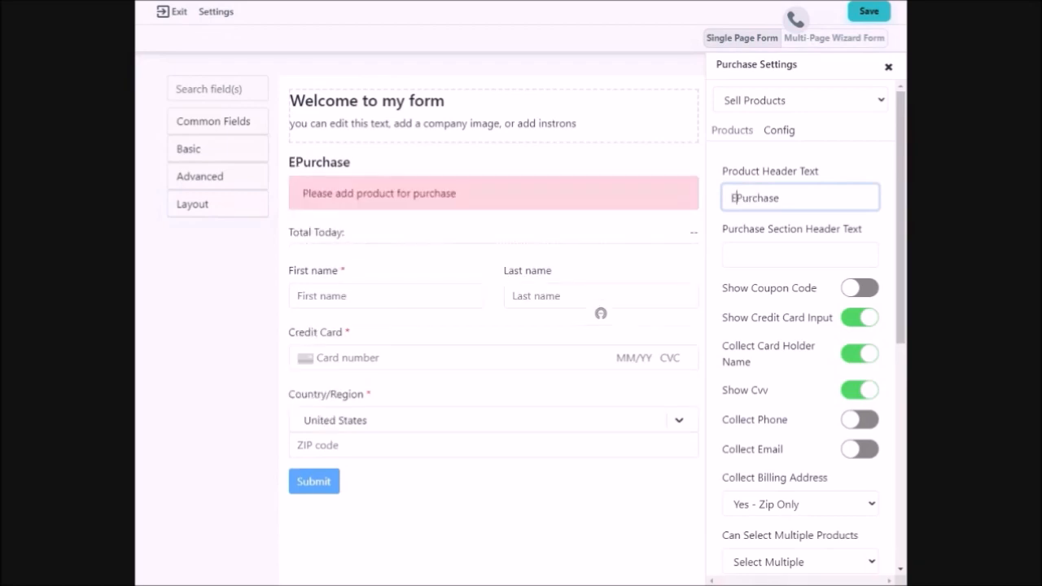
text(mpower )
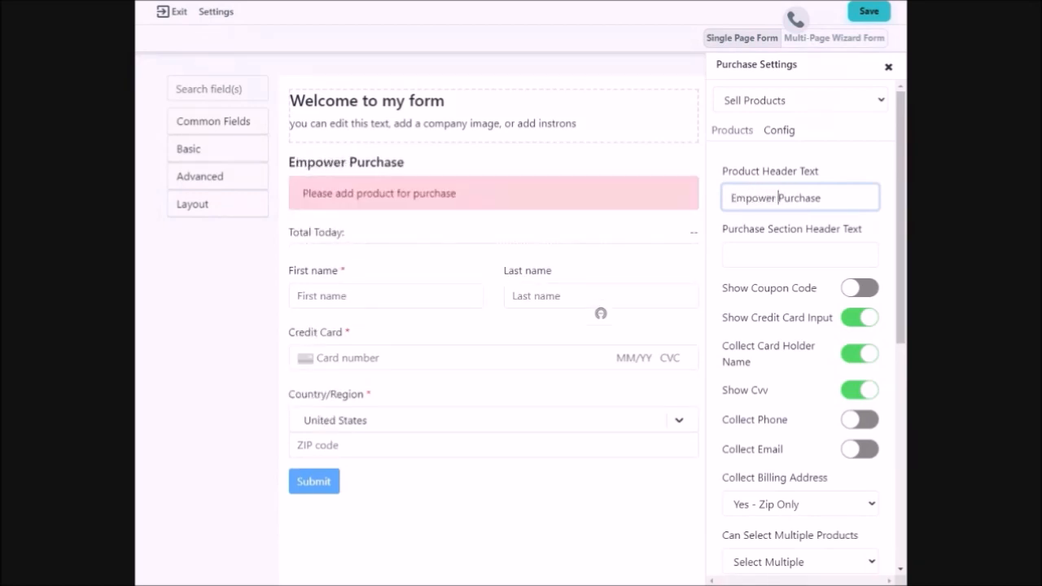
text(Hour)
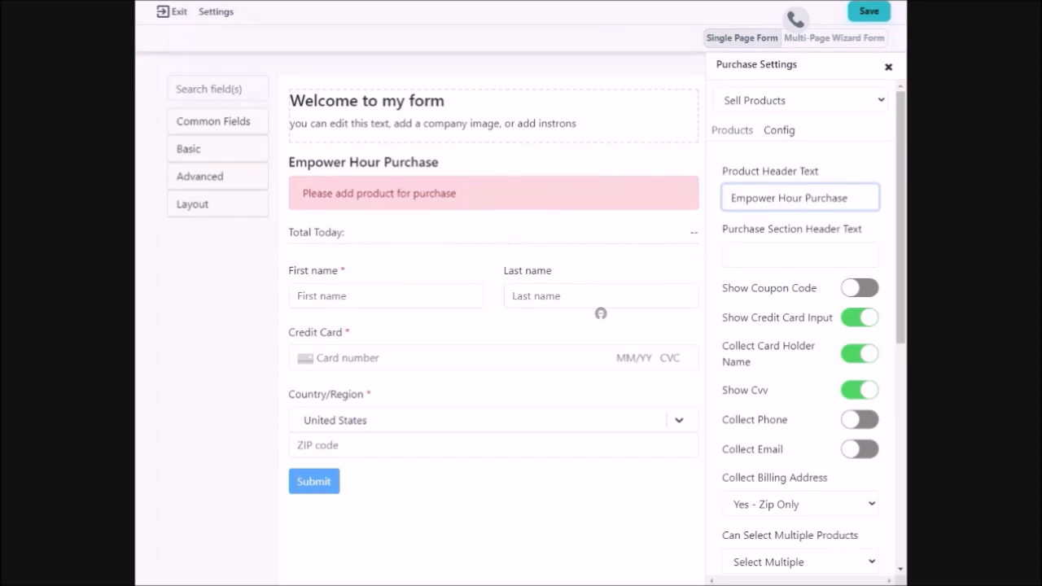
Step: Set the purchase section header text to "I Appreciate Your Desire to Transform", capitalizing "Appreciate"
key(Tab)
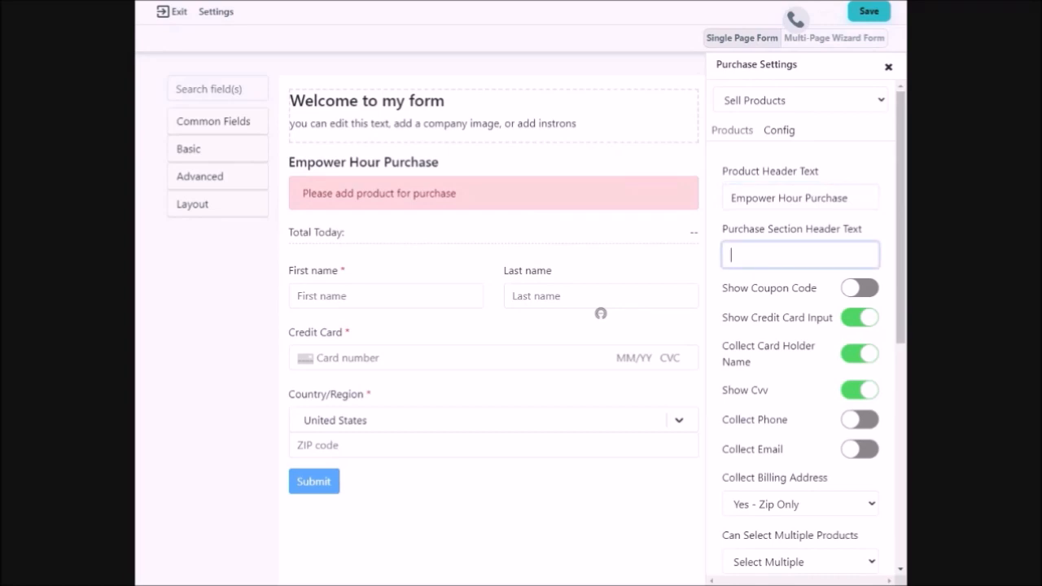
text(I a)
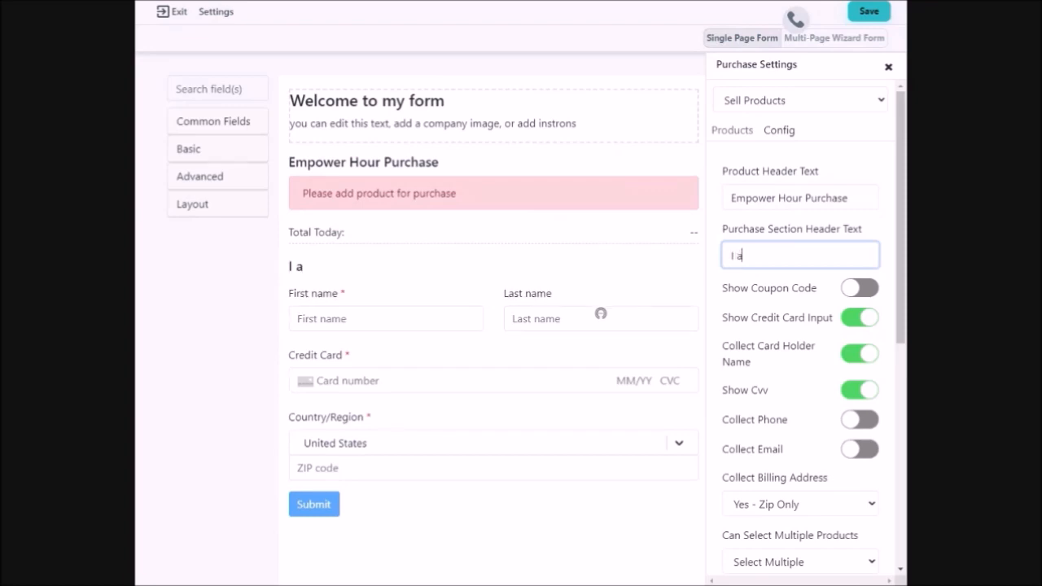
text(ppreciate )
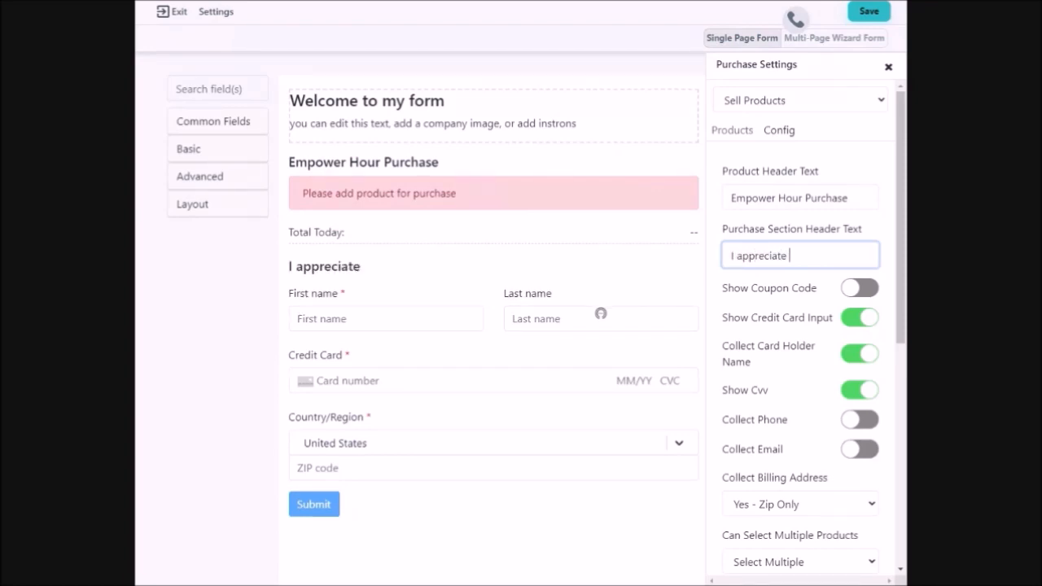
text(Your Desi)
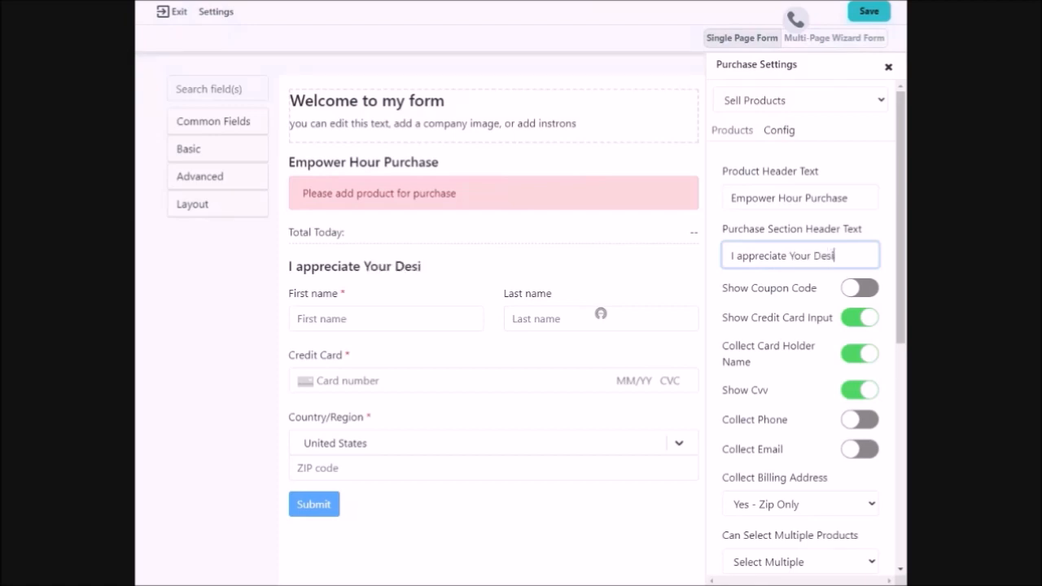
text(re to Tra)
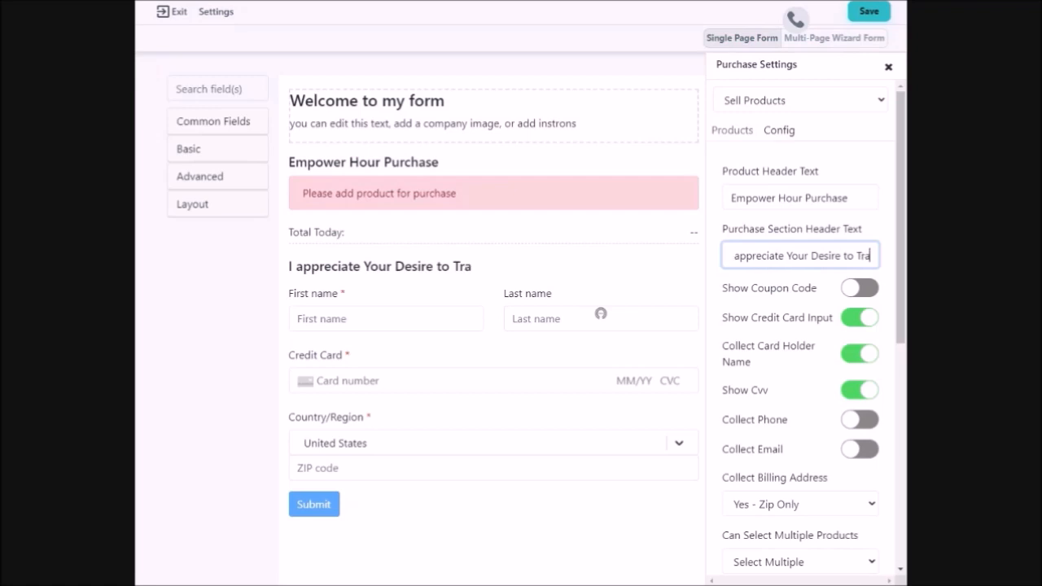
text(nsform)
key(ctrl+Left)
key(ctrl+Left)
key(ctrl+Left)
key(ctrl+Left)
key(ctrl+Left)
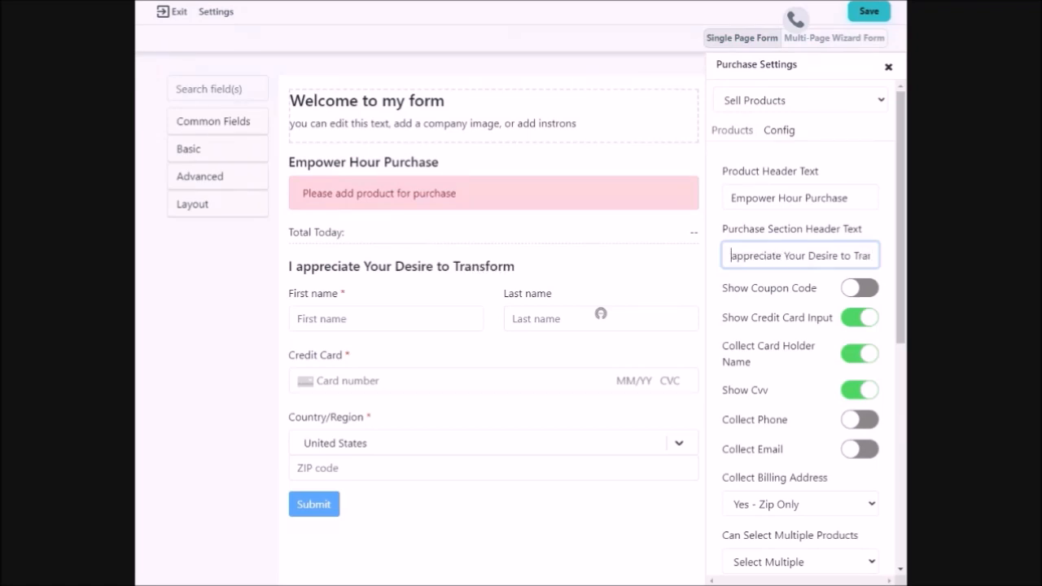
key(shift+Right)
text(A)
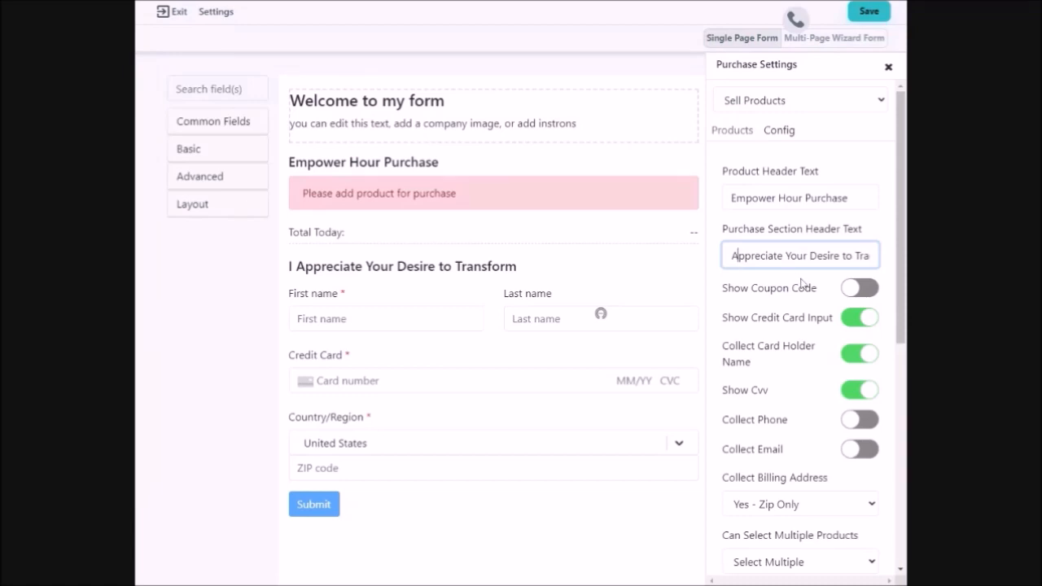
Step: Try the coupon code option on and off, and enable phone and email collection for the purchase
click(861, 298)
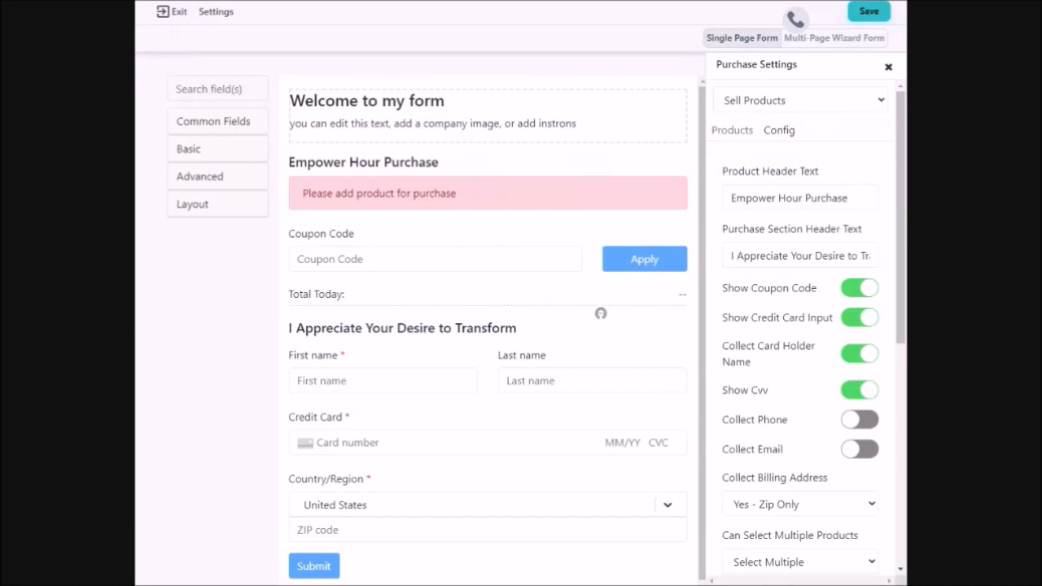
click(854, 294)
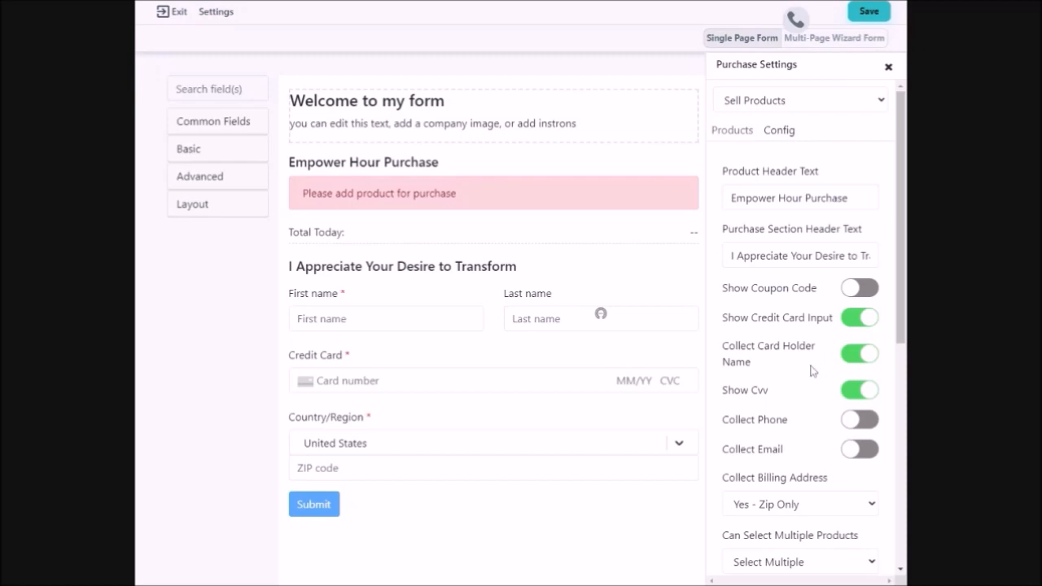
scroll(811, 372, down, 2)
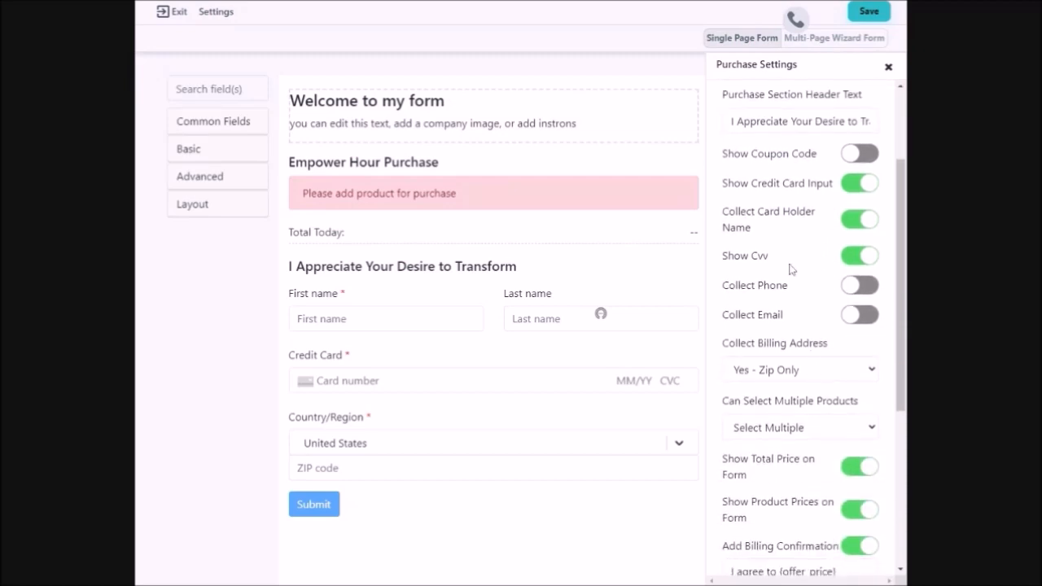
click(866, 291)
click(865, 317)
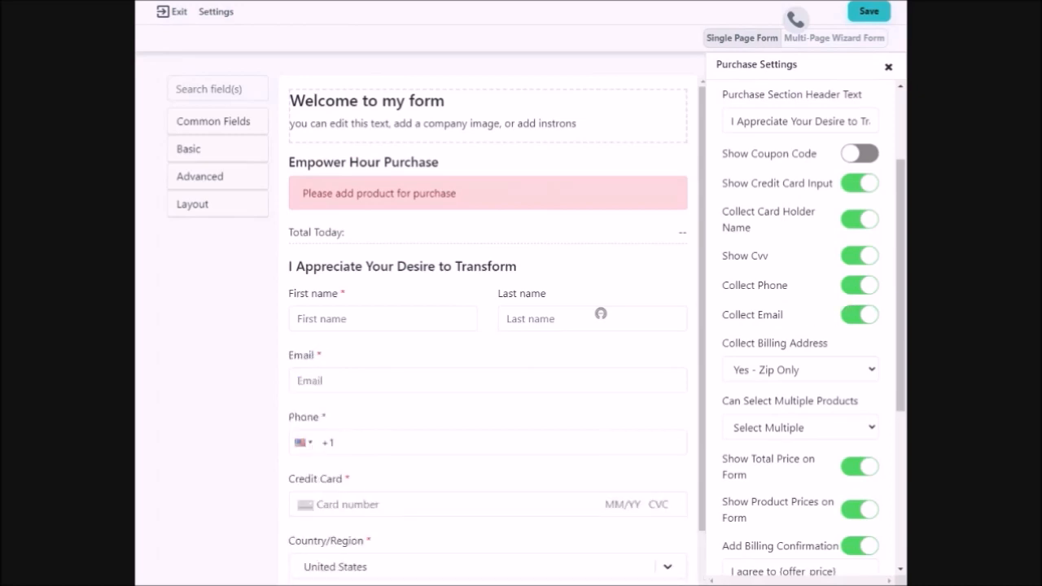
Step: Restrict the purchase component's product choice to Select One
scroll(831, 319, down, 1)
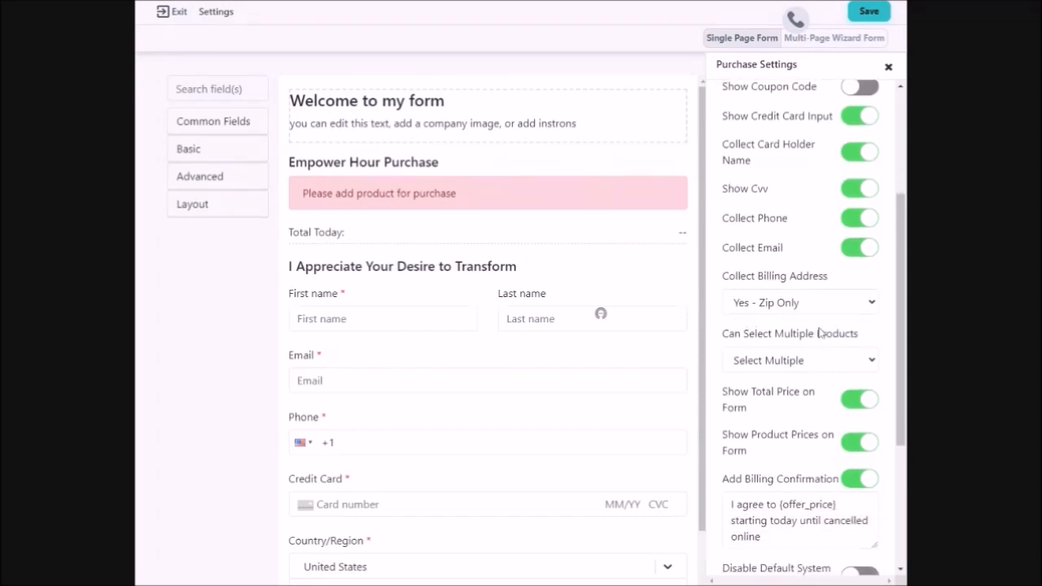
scroll(827, 334, down, 2)
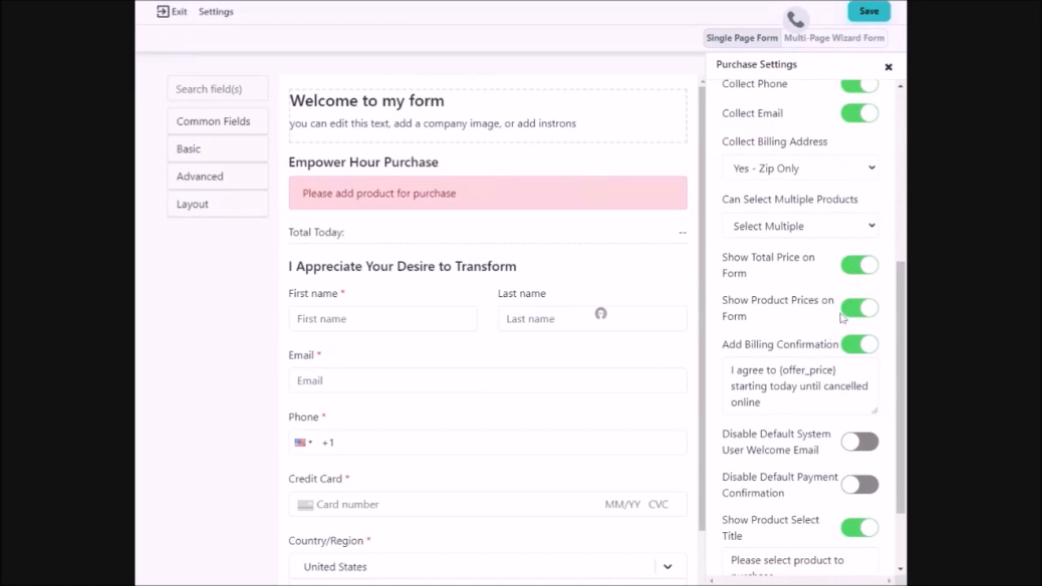
click(872, 231)
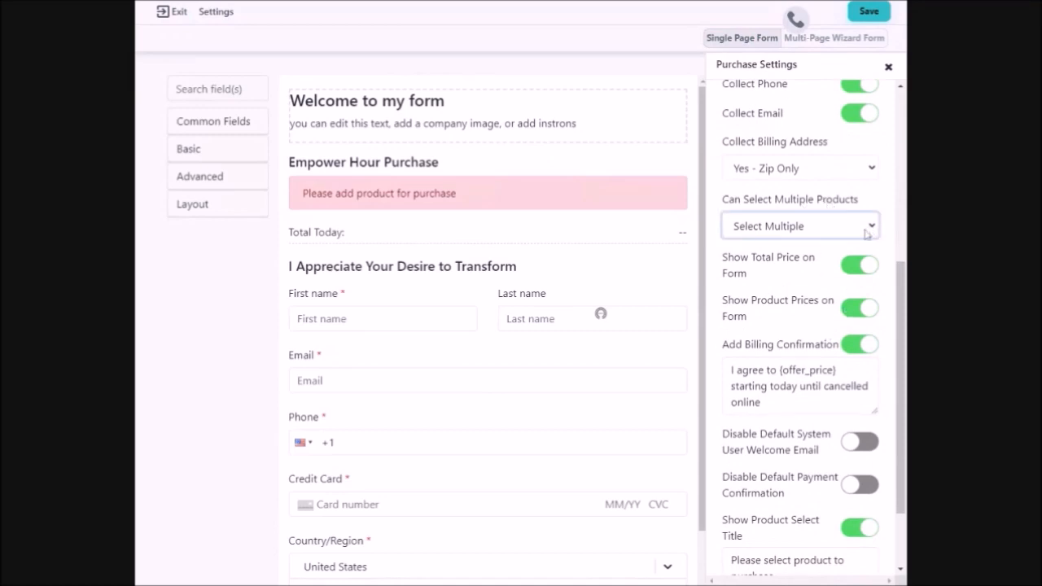
click(835, 244)
Step: Turn off the billing confirmation and the product select title in the purchase settings
scroll(788, 318, down, 3)
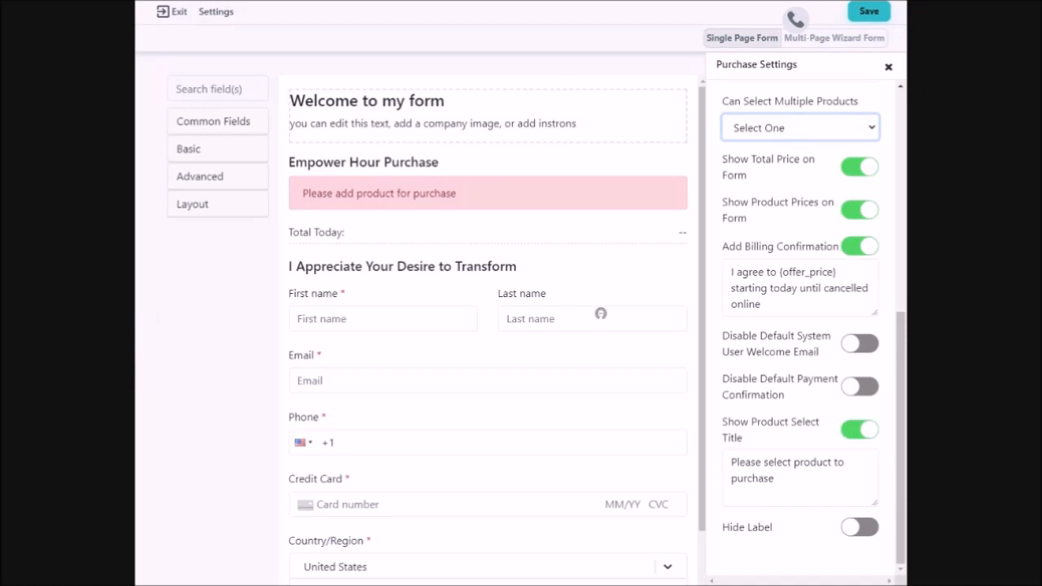
click(857, 246)
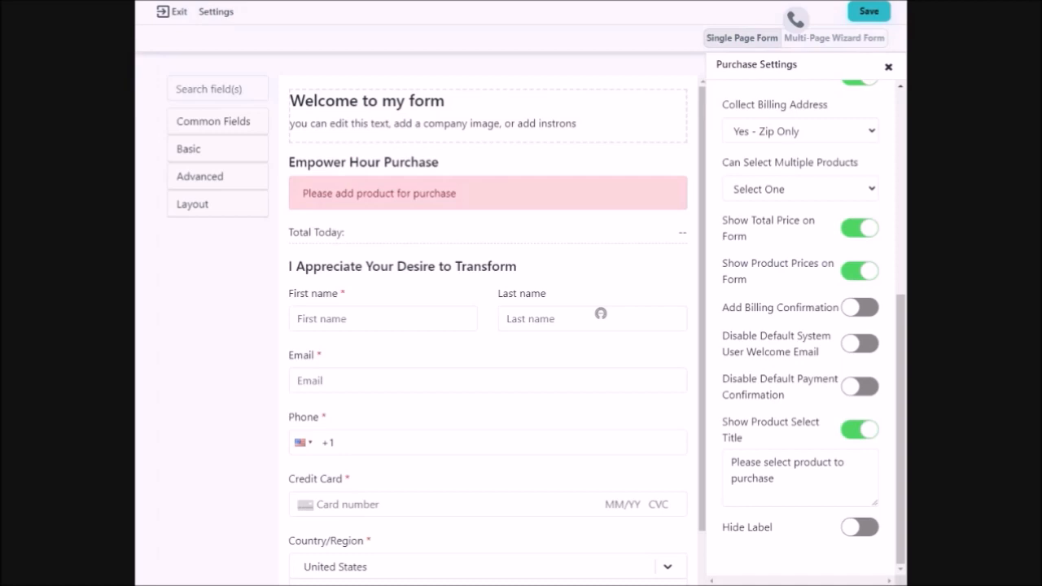
click(859, 430)
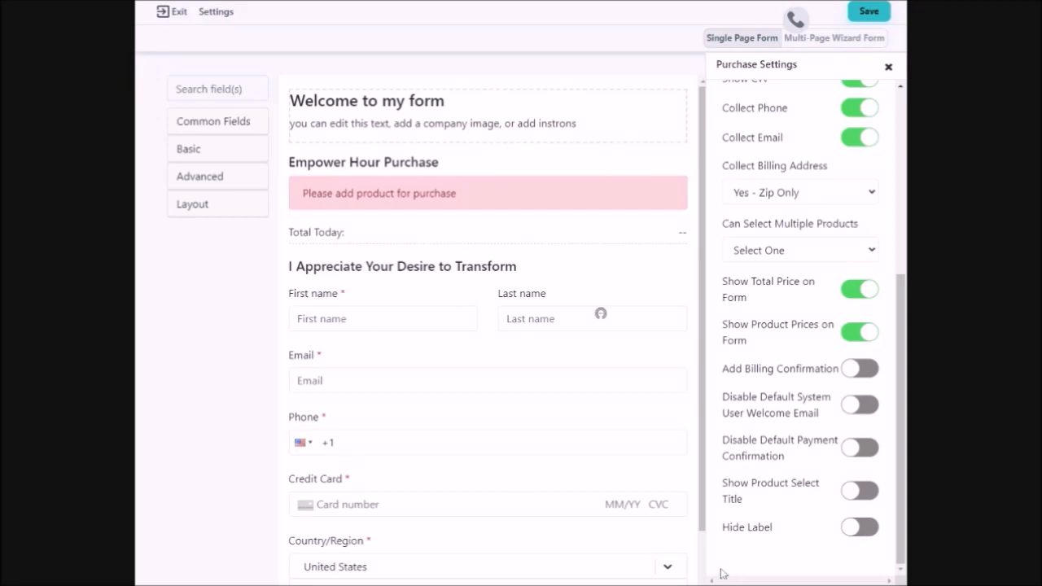
Step: Try hiding the purchase form's field labels, restore them, and look over the form preview
click(868, 530)
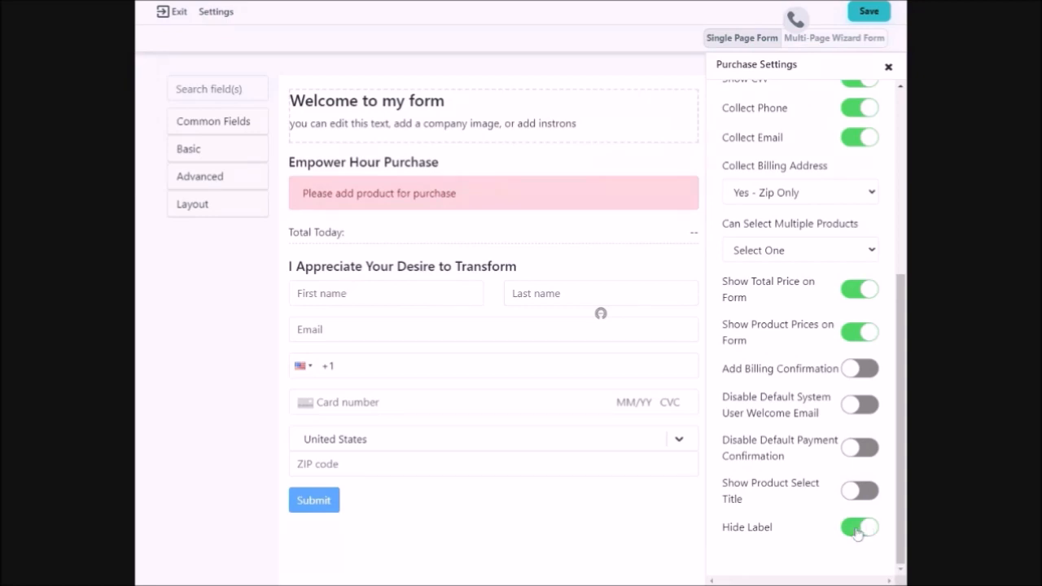
click(857, 531)
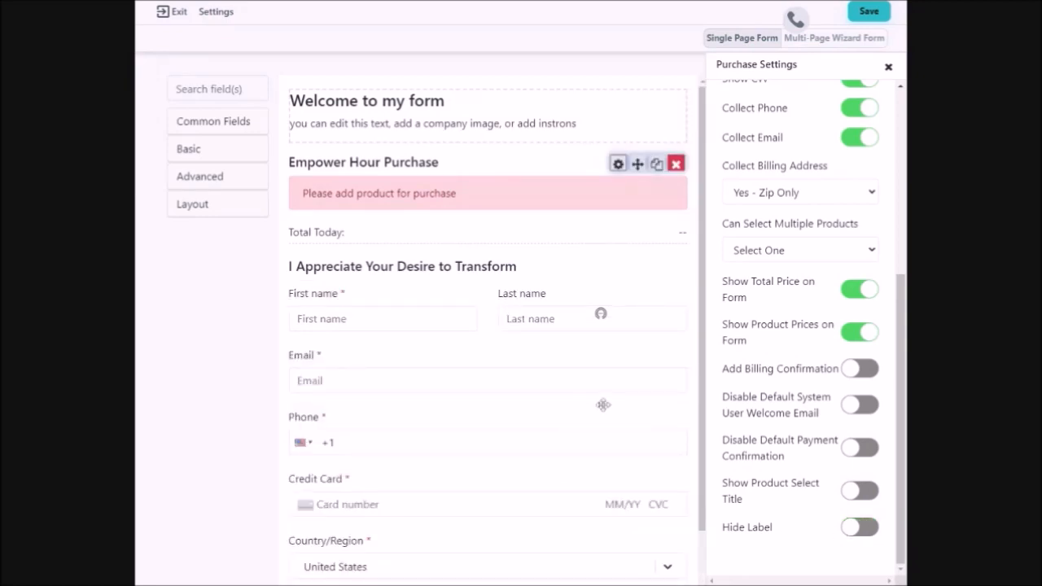
scroll(700, 426, down, 1)
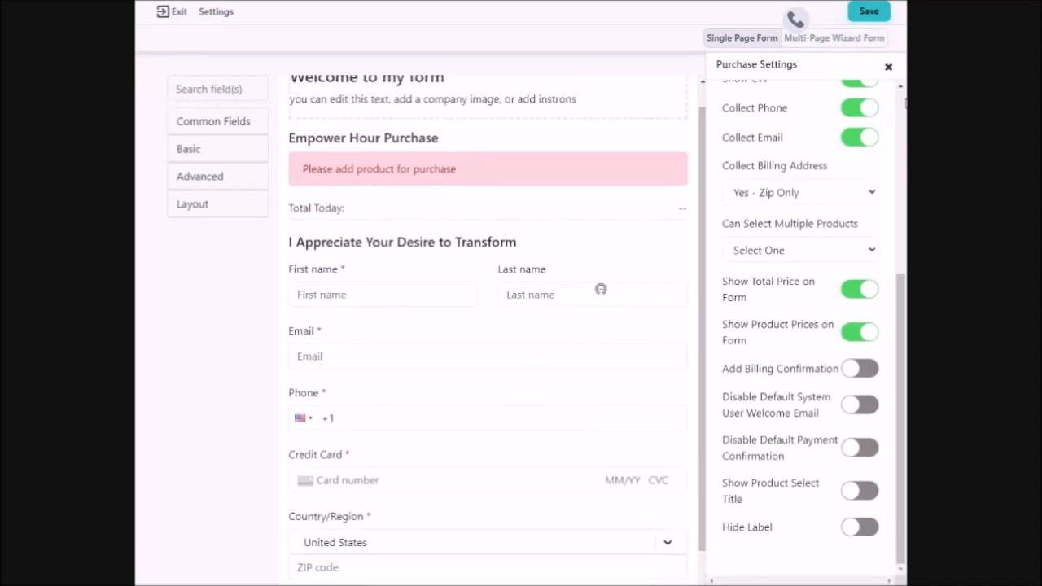
Step: Add the existing Empower Hour product at USD $11 to the purchase component and close the purchase settings
scroll(902, 97, up, 4)
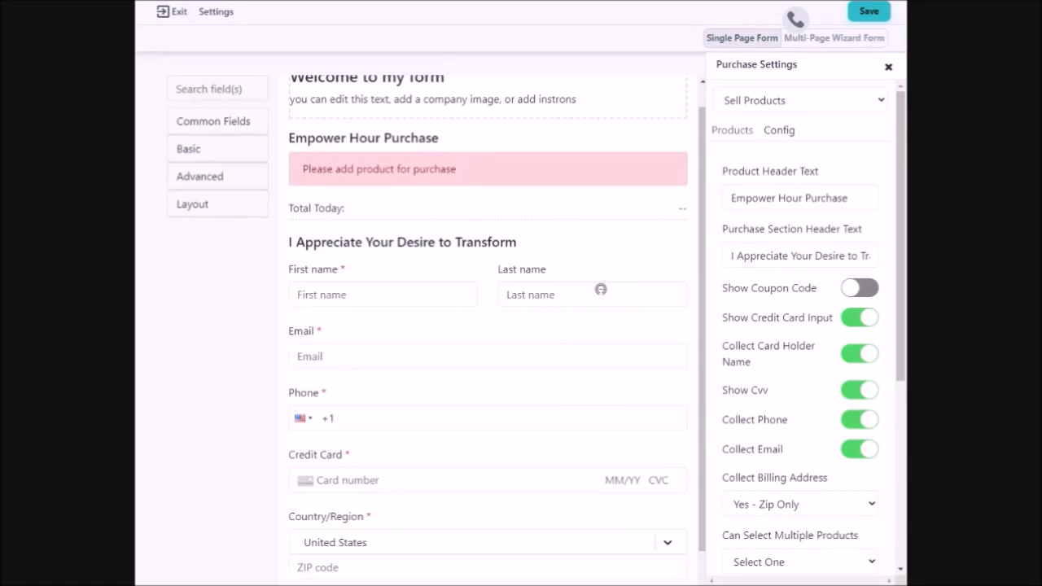
click(732, 130)
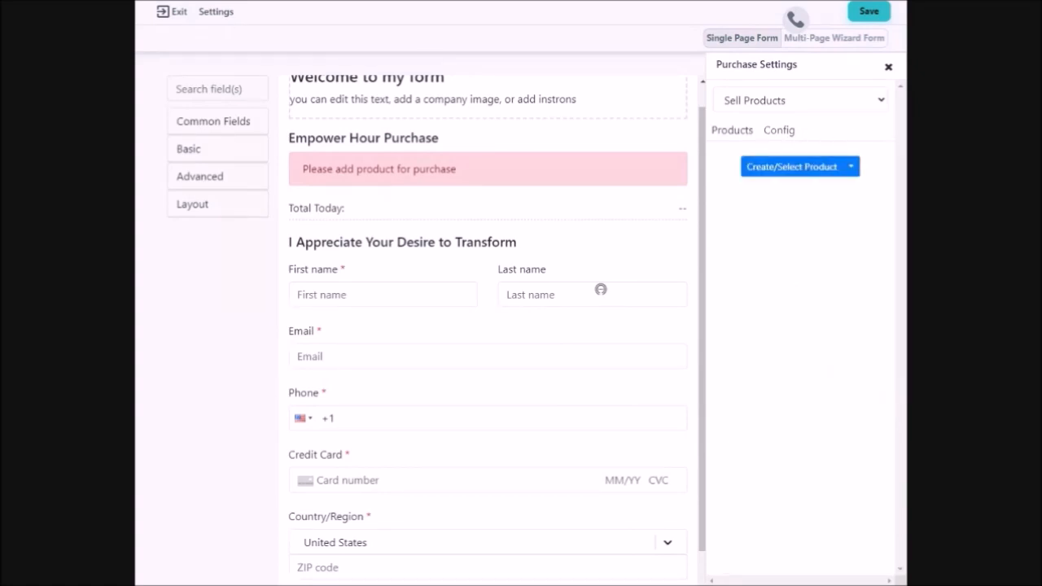
click(851, 168)
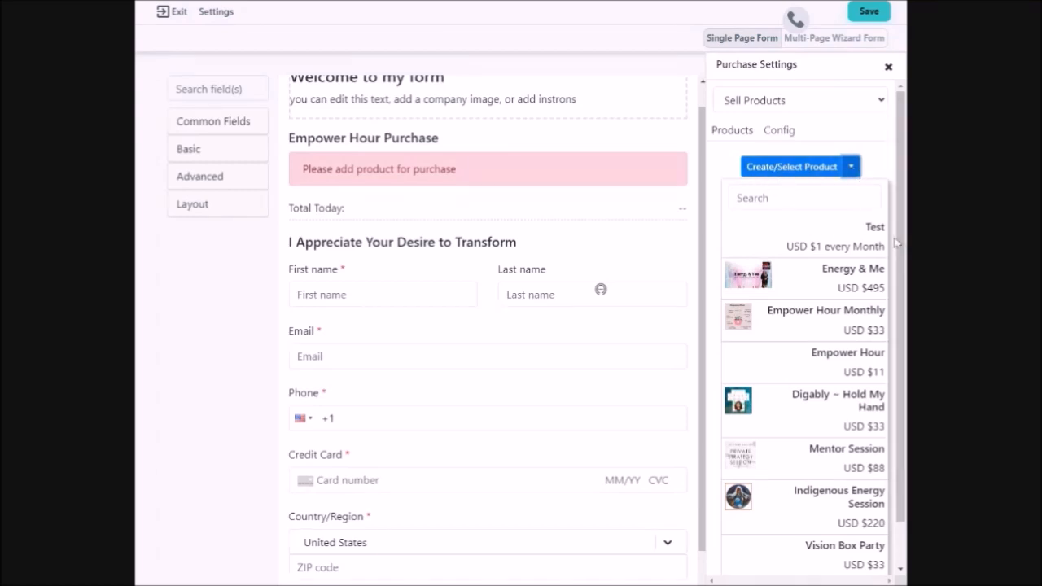
scroll(893, 244, down, 1)
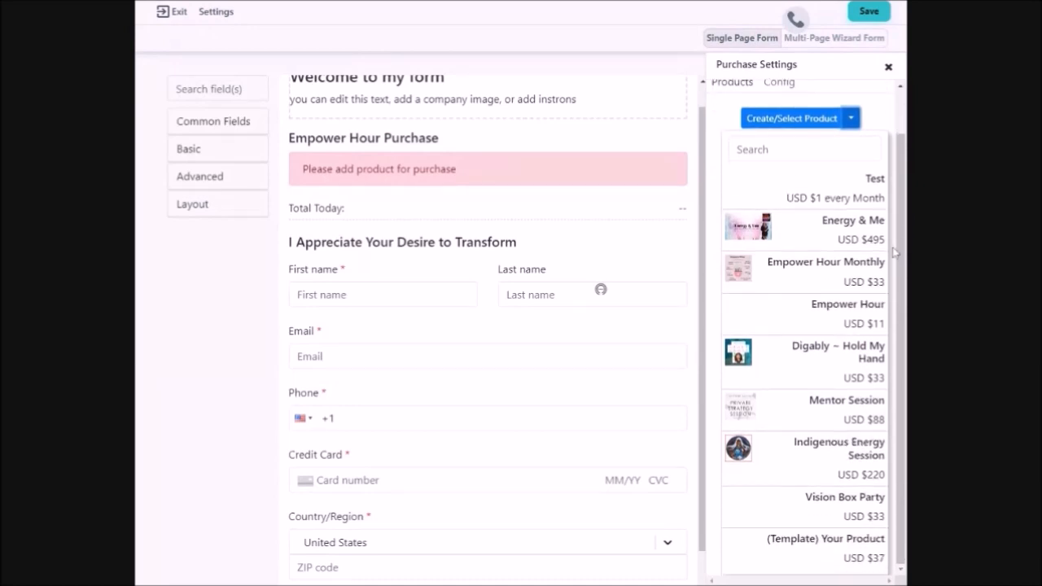
click(812, 322)
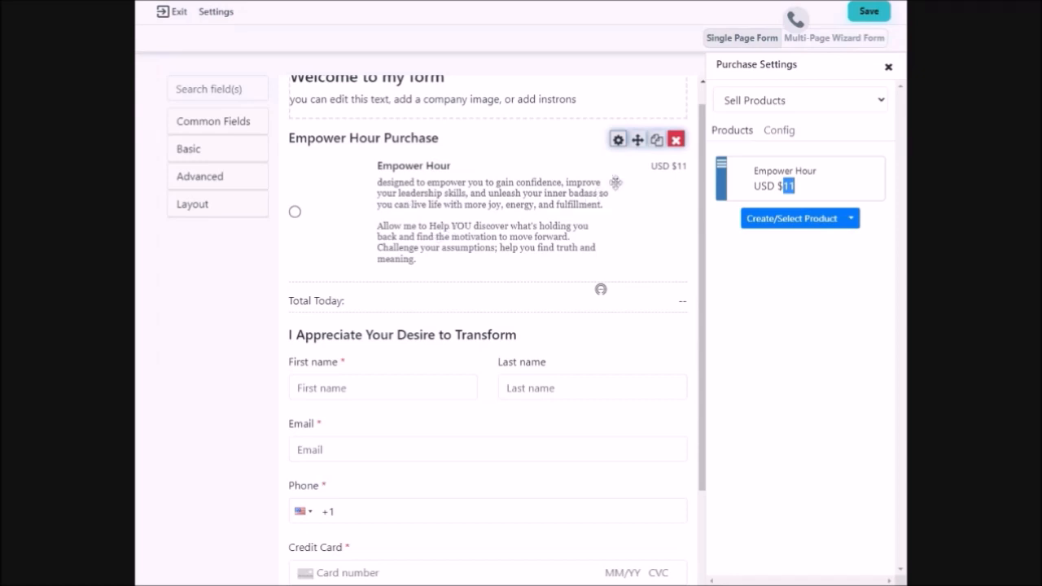
scroll(643, 313, down, 2)
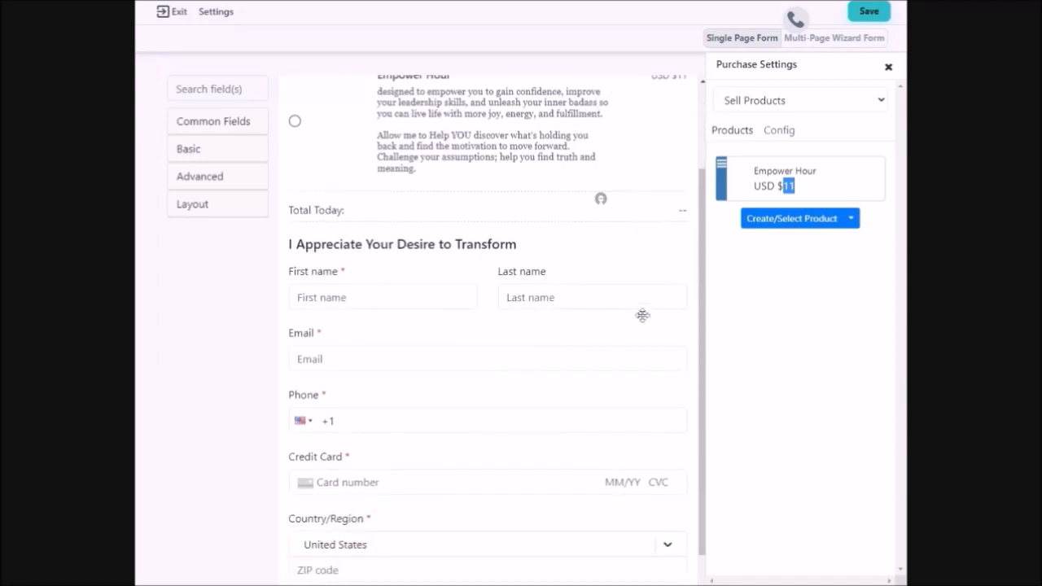
scroll(642, 315, up, 3)
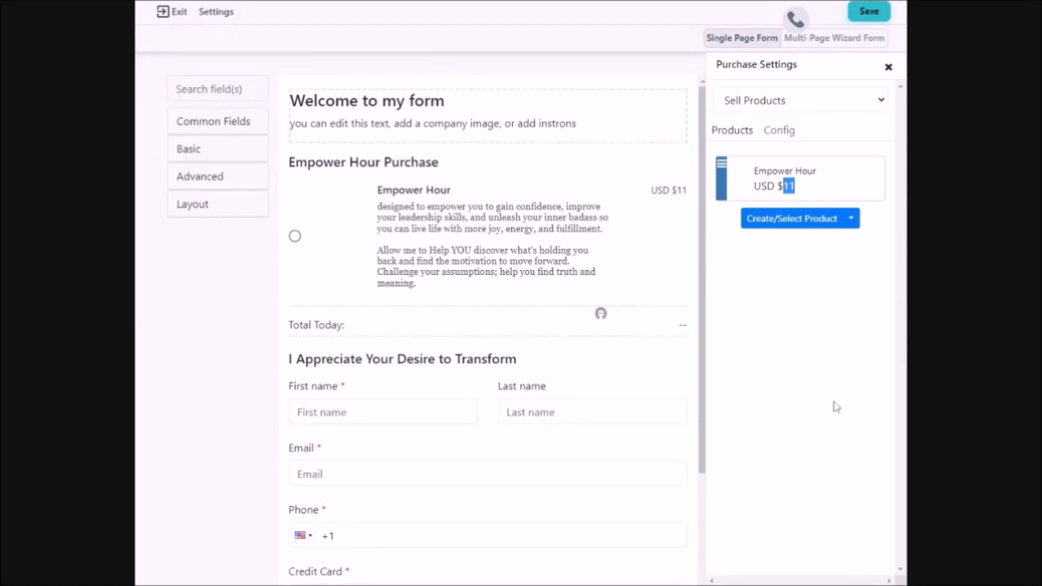
click(889, 68)
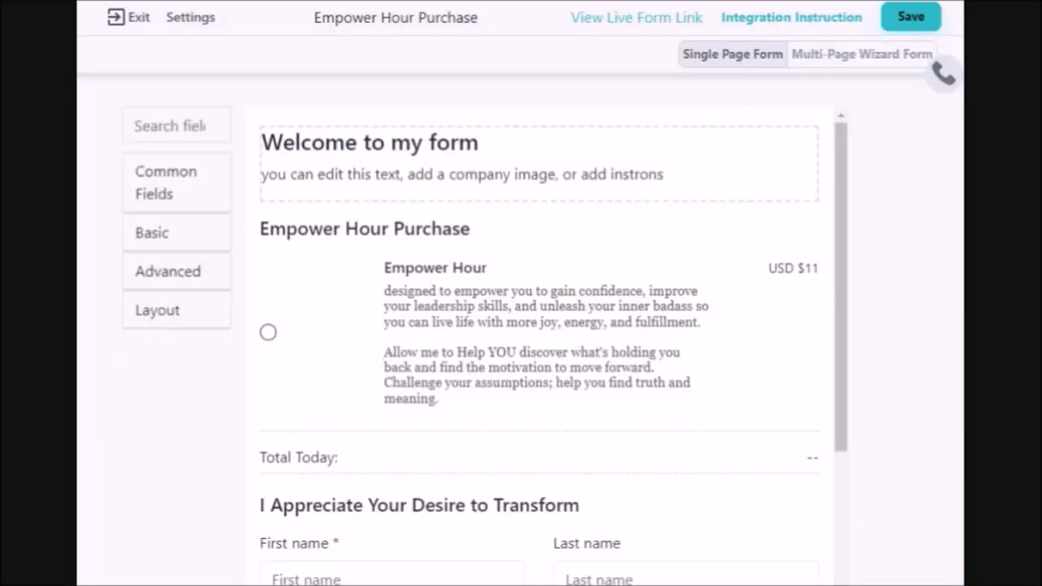
Step: Replace the instruction line in the welcome content component with "Please complete the form to secure Your seat ** LIMITED SPOTS"
mouse_move(500, 128)
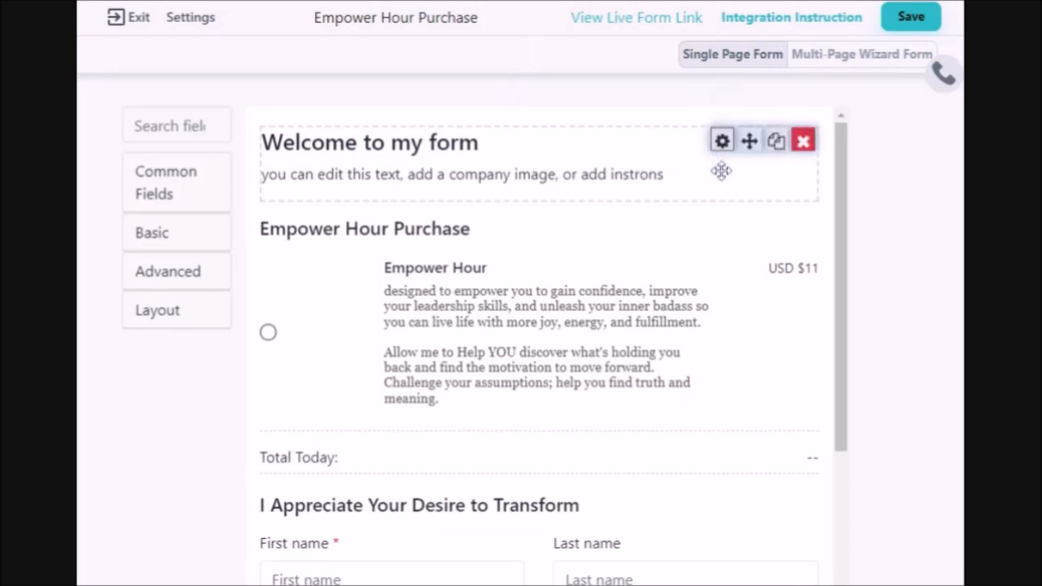
click(721, 142)
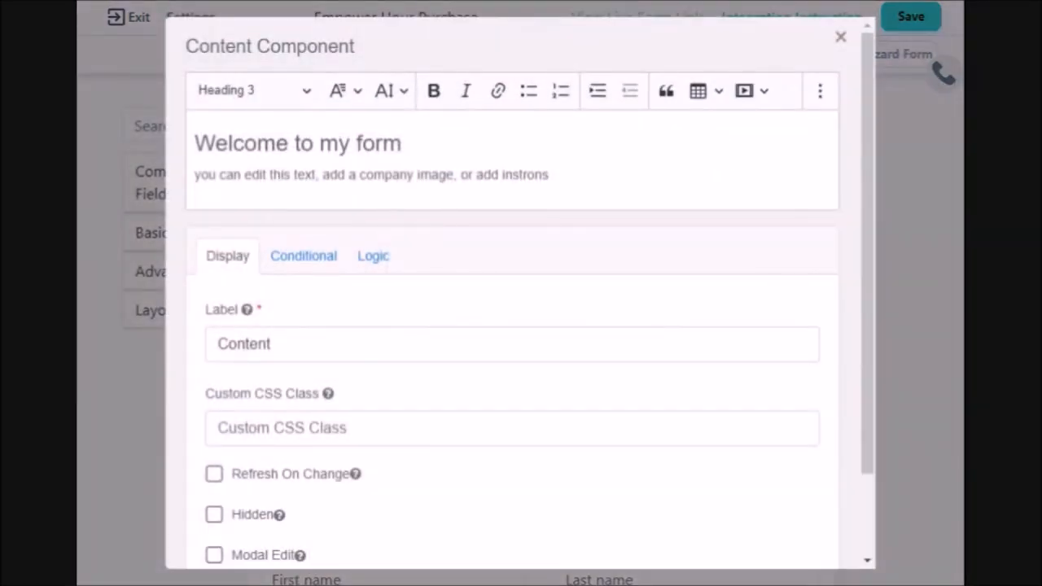
drag(549, 174, 194, 174)
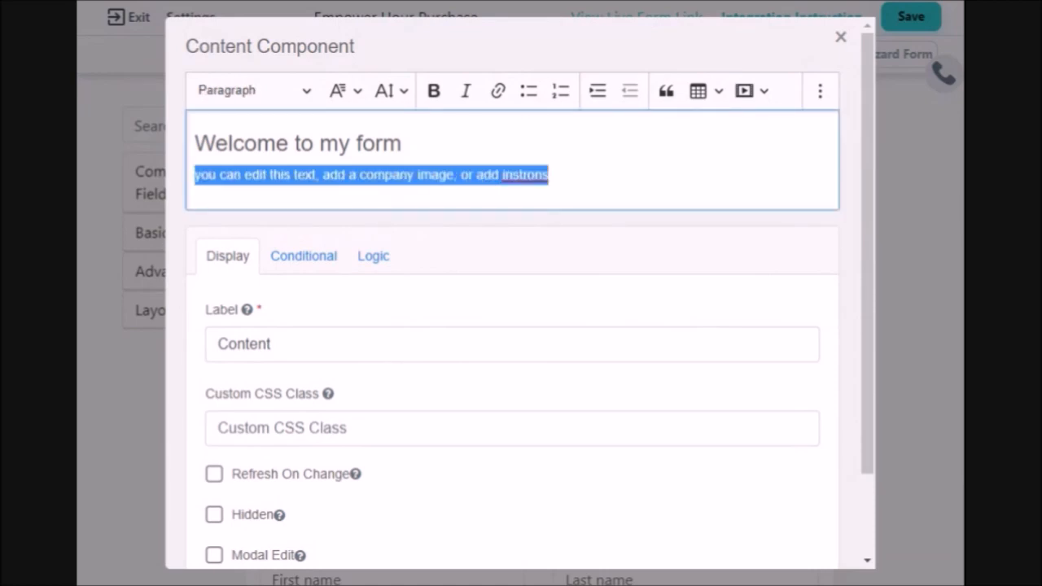
text(Please complete the form to secure Your seat ** LIMITED SPOTS)
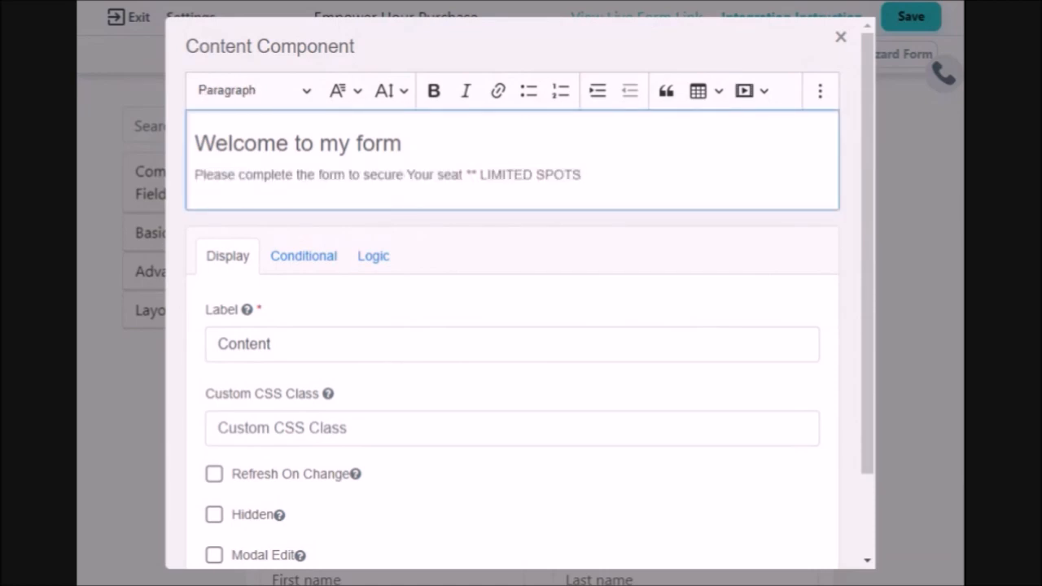
Step: Replace the content heading with "Thank You for Your Trust in me!" and make the exclamation mark bold
drag(403, 144, 194, 143)
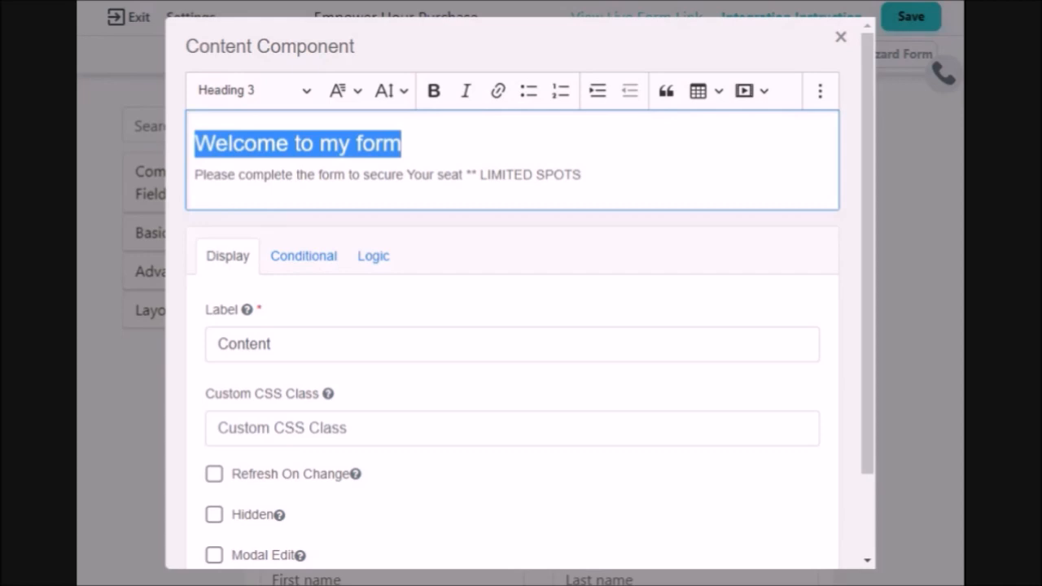
key(BackSpace)
text(Thank You for Your Trust in me)
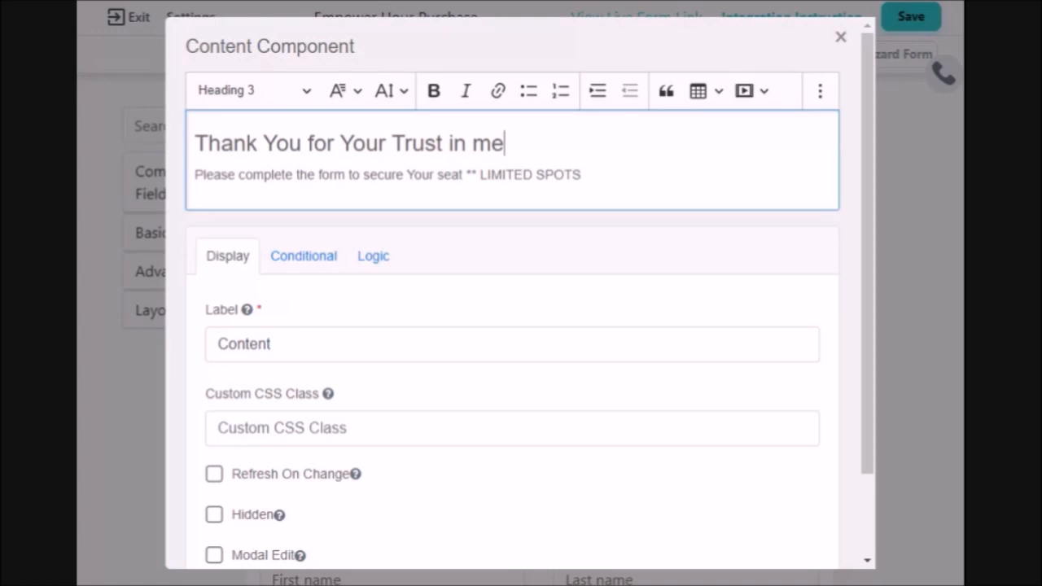
text(!)
key(shift+Left)
click(434, 93)
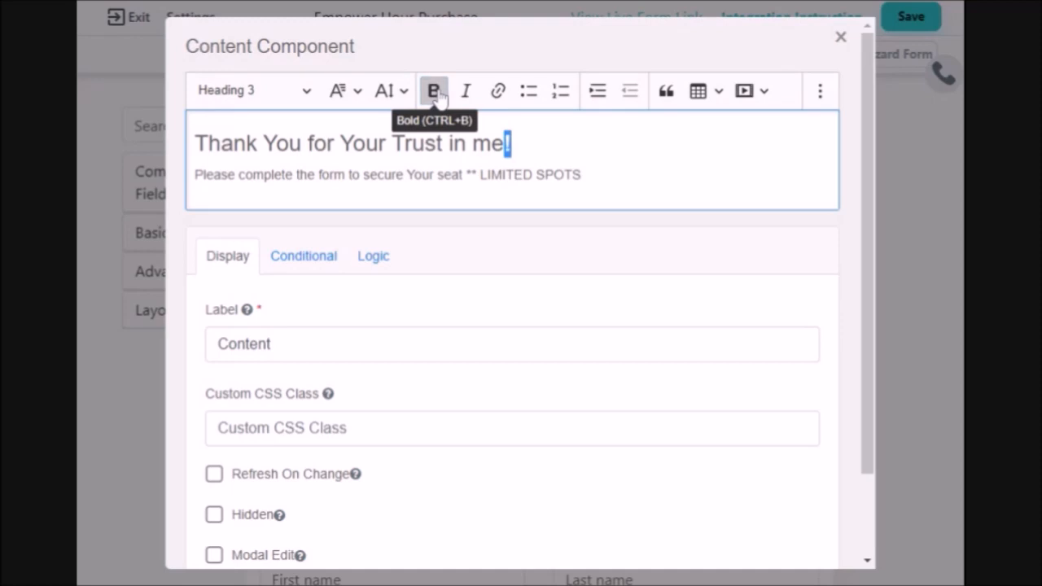
key(Right)
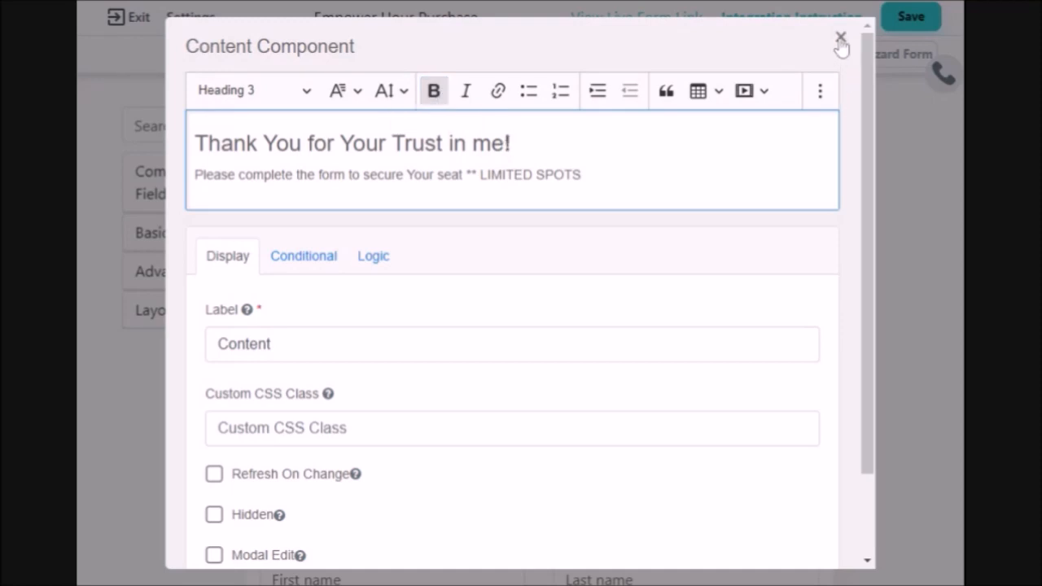
Step: Capitalize "Me" in the content heading, save the content component, and dismiss the purchase settings
key(Left)
key(Left)
key(shift+Left)
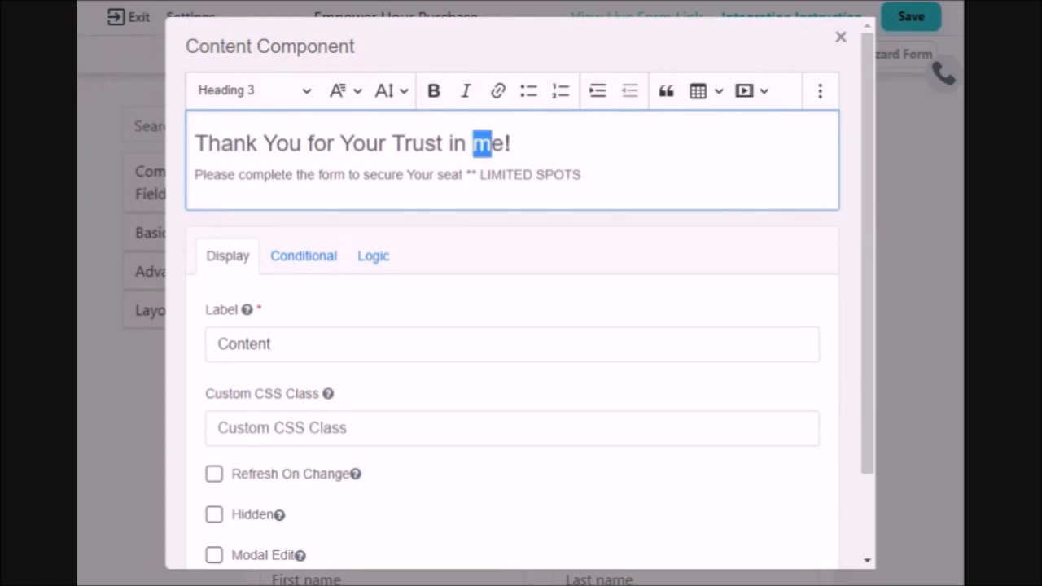
text(M)
scroll(521, 326, down, 2)
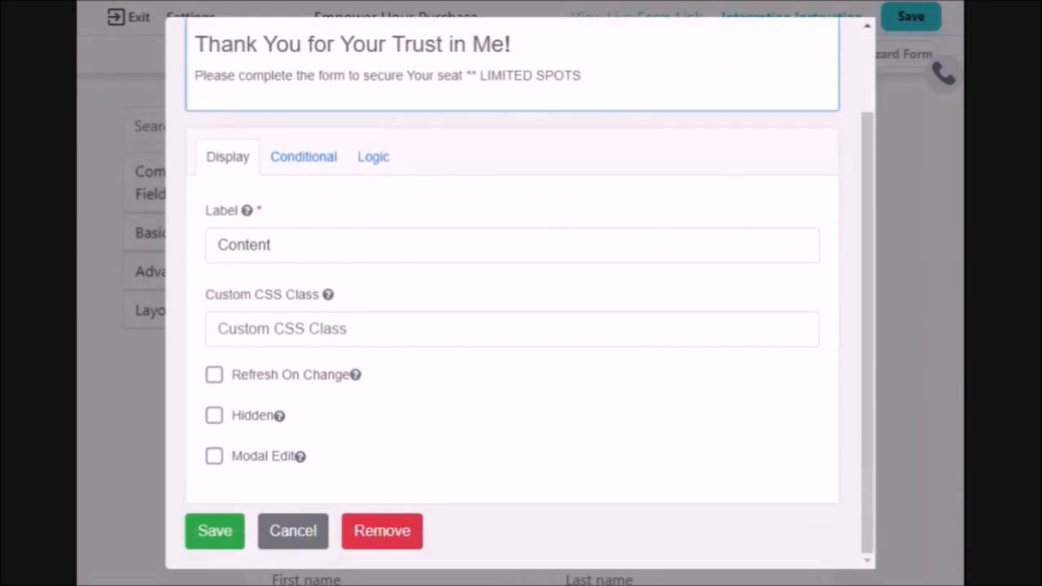
click(211, 546)
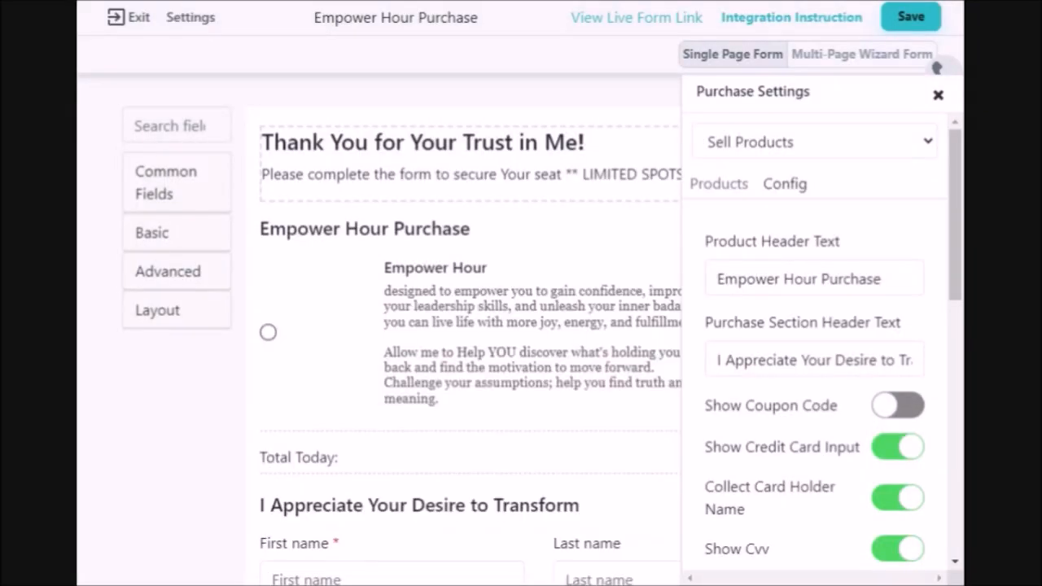
click(939, 97)
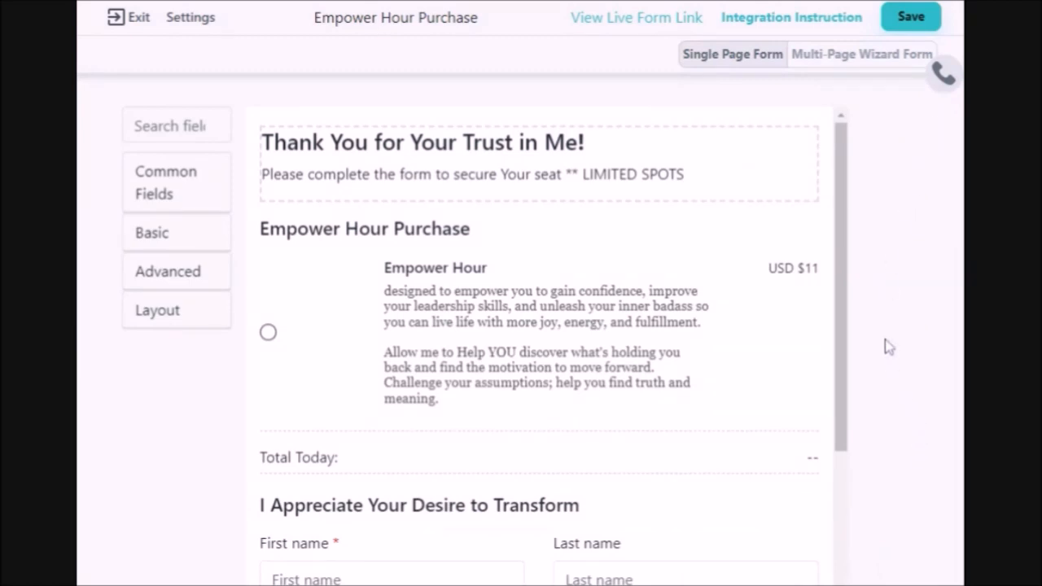
Step: Look through the available Basic and Layout form fields and the lower part of the form
mouse_move(291, 306)
click(154, 236)
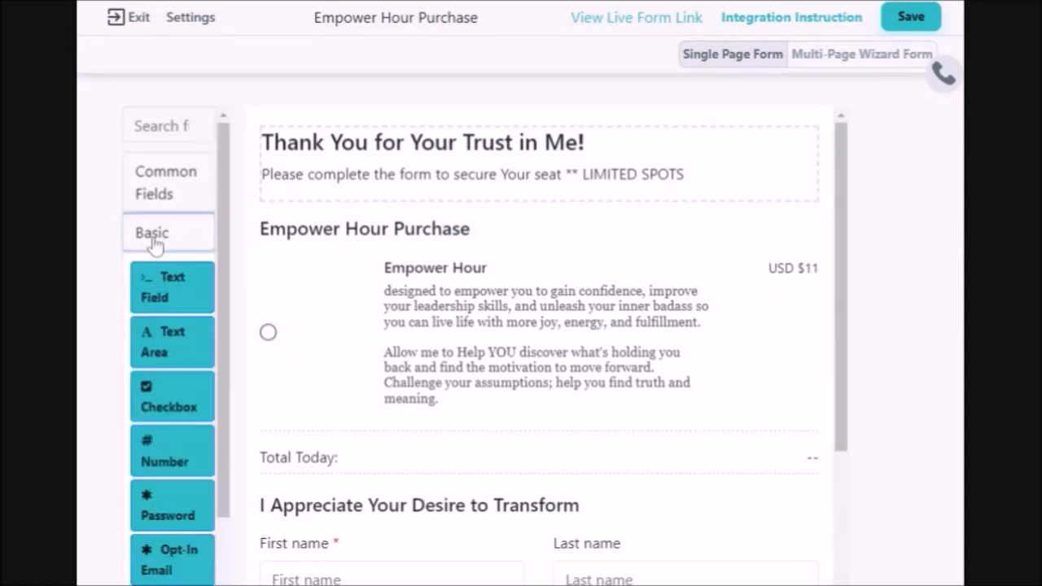
drag(217, 249, 216, 363)
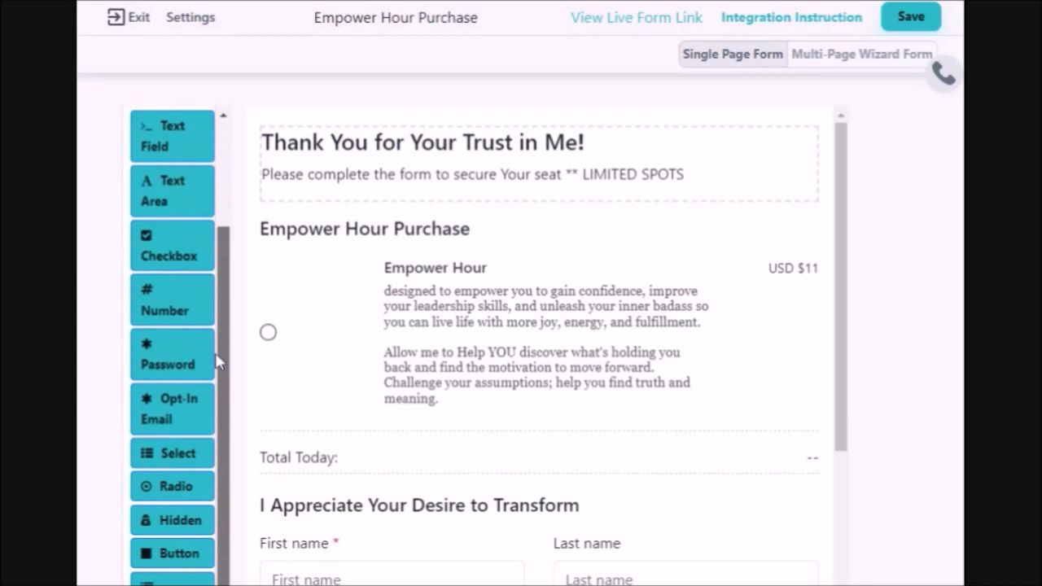
drag(218, 267, 210, 399)
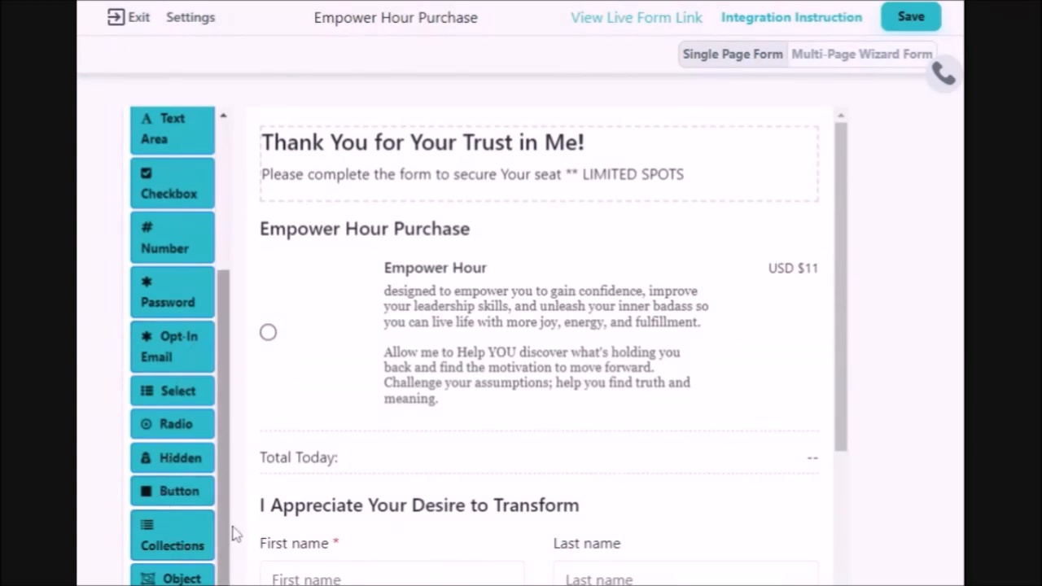
scroll(838, 407, down, 4)
click(155, 249)
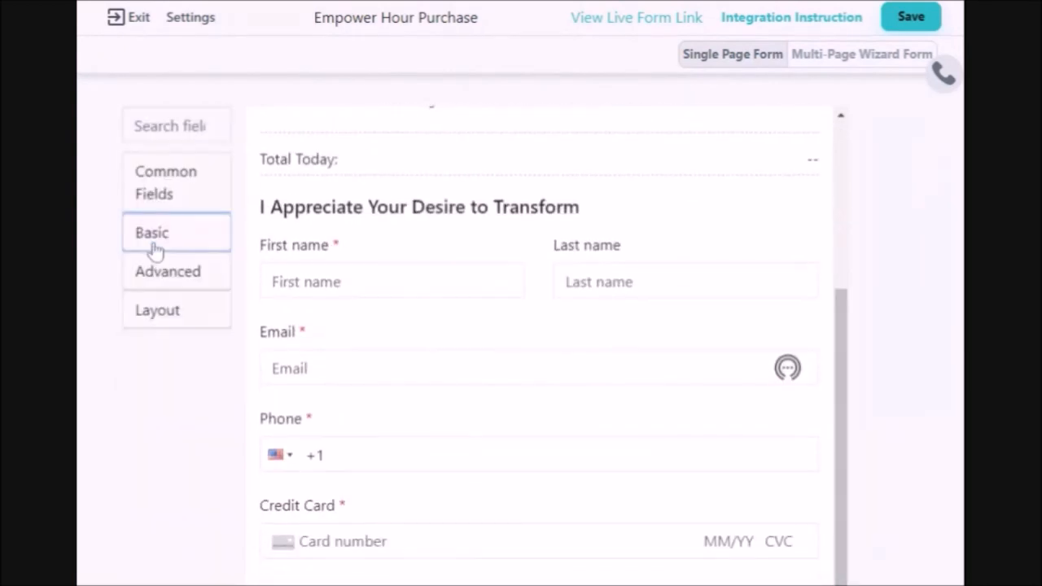
click(167, 314)
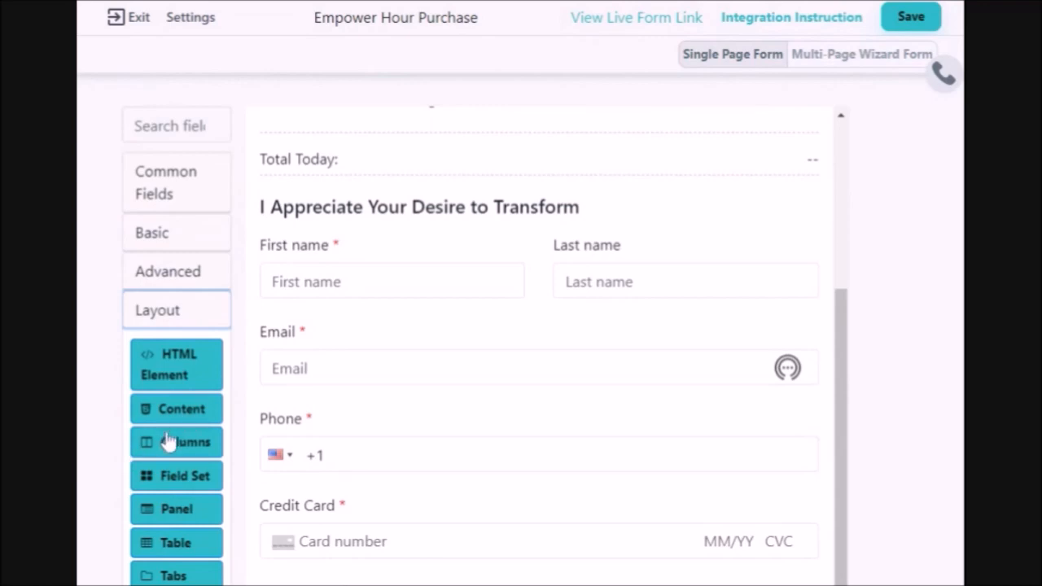
click(163, 309)
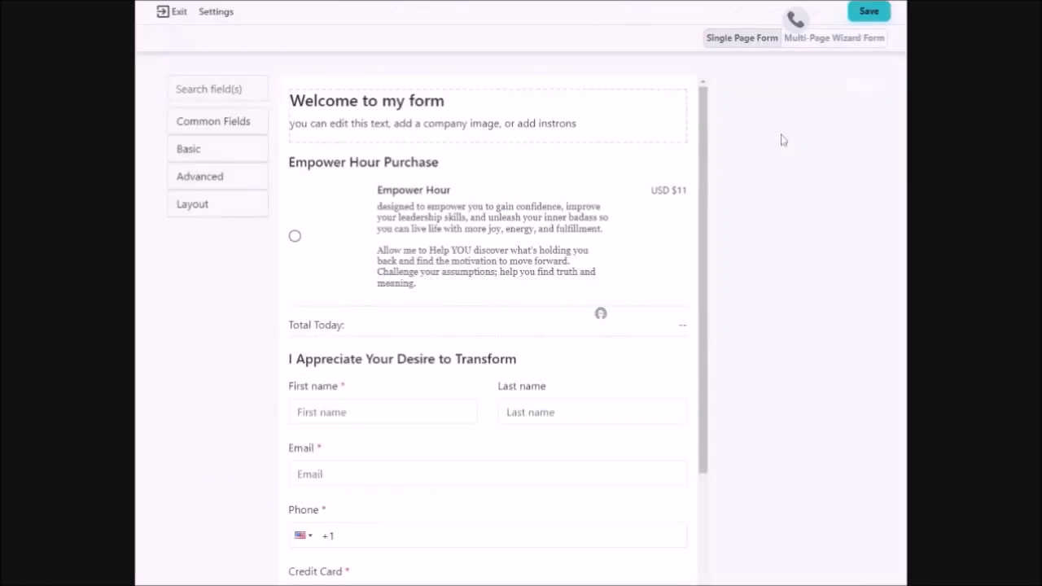
Step: In the form's settings, set the title to "Empower Hour 1 week Purchase" and the description to "Empower Hour"
click(215, 12)
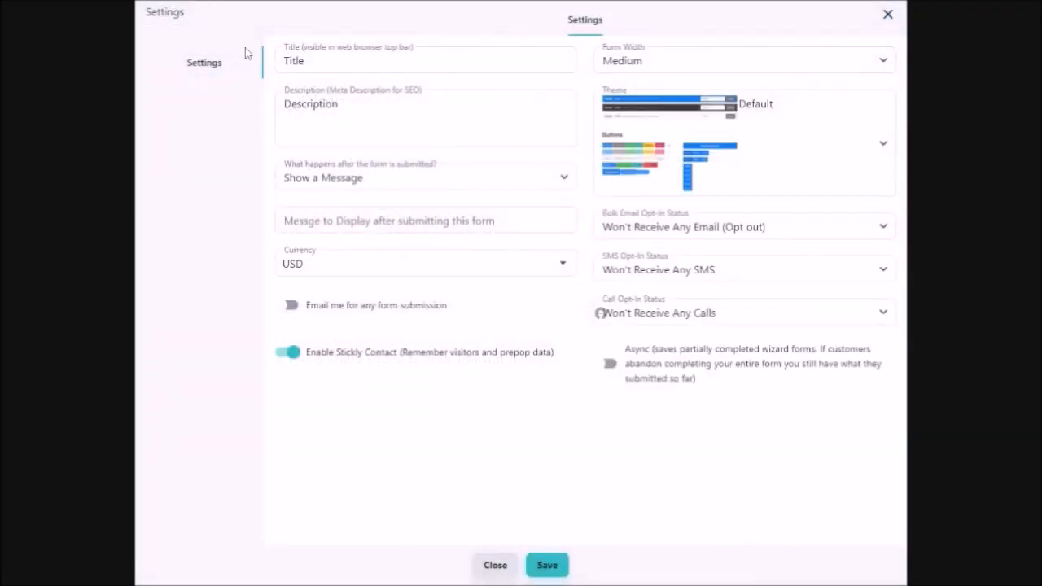
drag(310, 61, 269, 70)
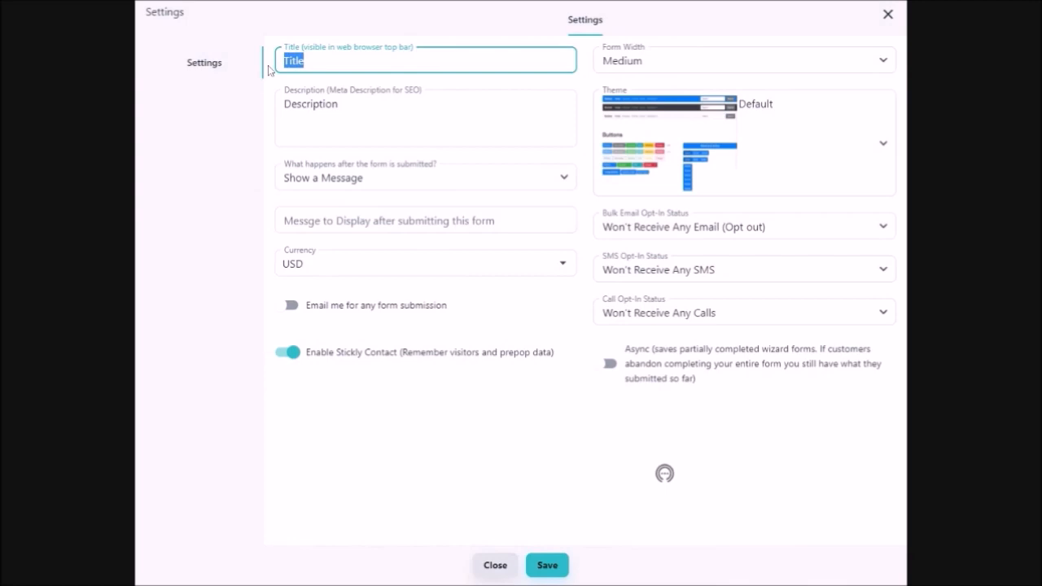
text(Empower Hour )
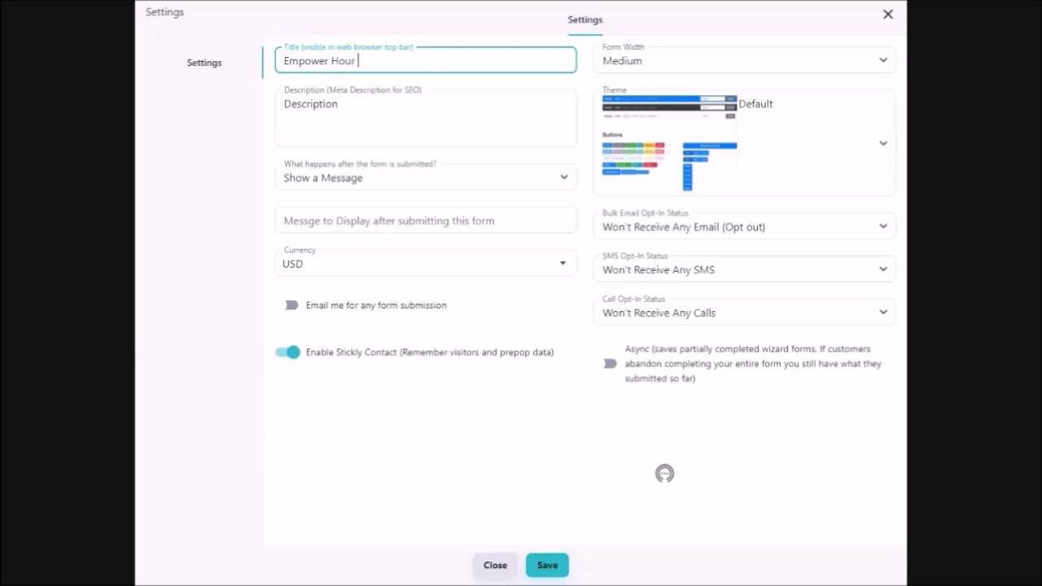
text(1 week Purchase)
drag(340, 105, 284, 104)
text(E)
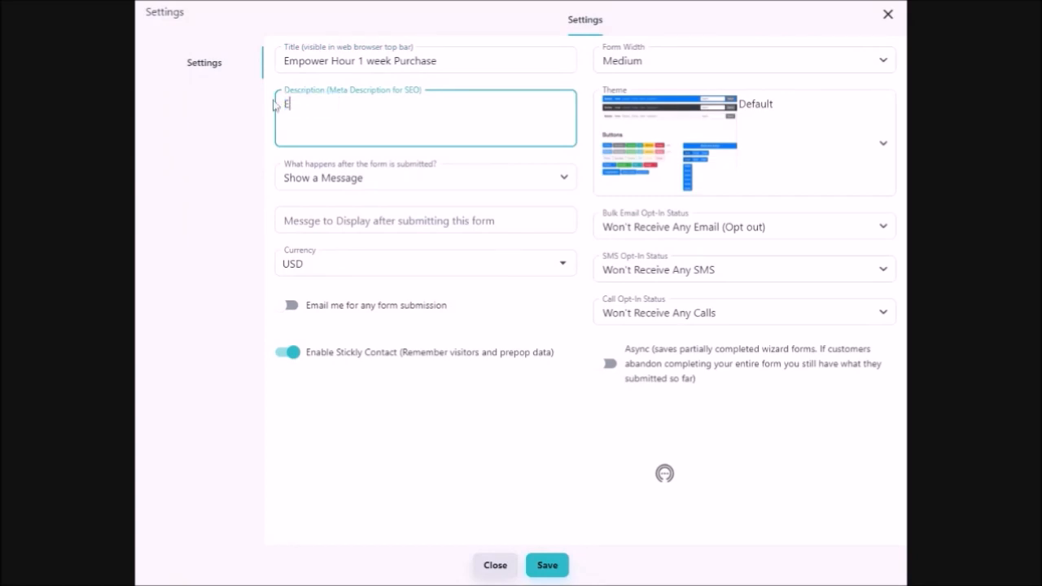
text(mpower Hour)
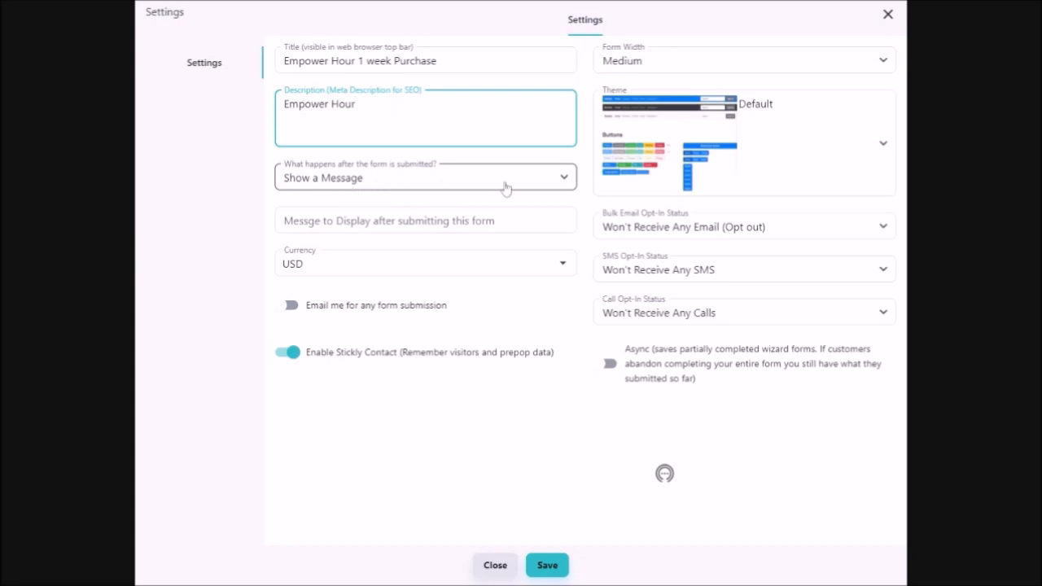
click(565, 180)
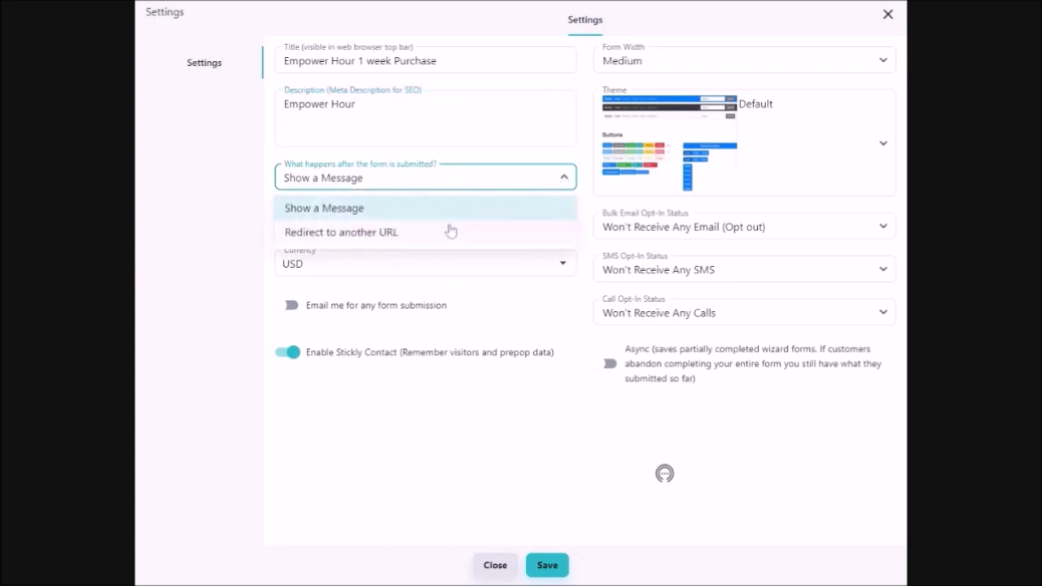
click(395, 246)
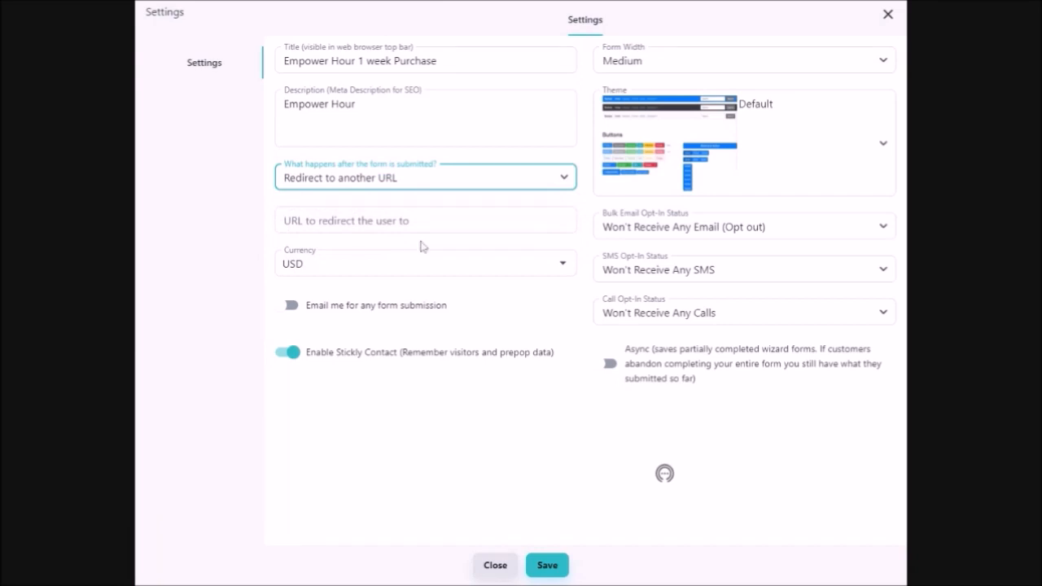
click(348, 222)
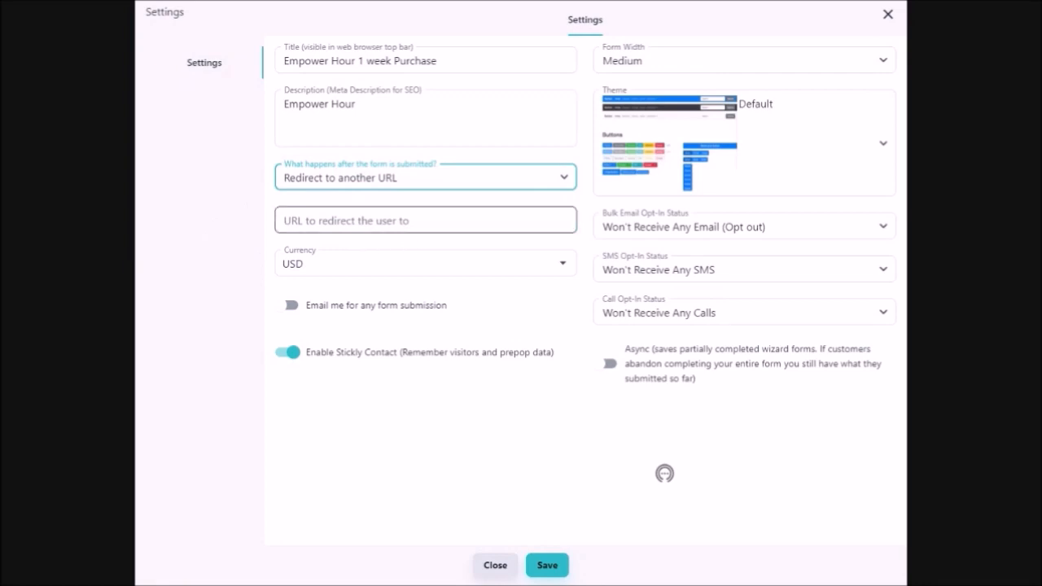
click(566, 179)
click(350, 222)
text(https://tratalk.net/)
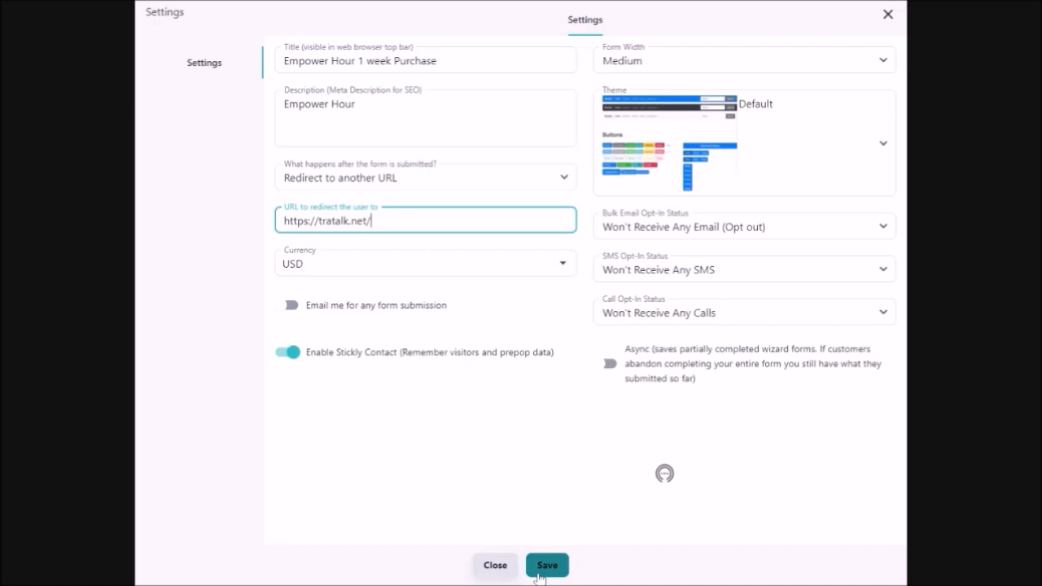
Step: Set the bulk email opt-in status to Will Receive Marketing Emails and SMS to Will Receive Marketing Sms, and save the form settings
click(883, 231)
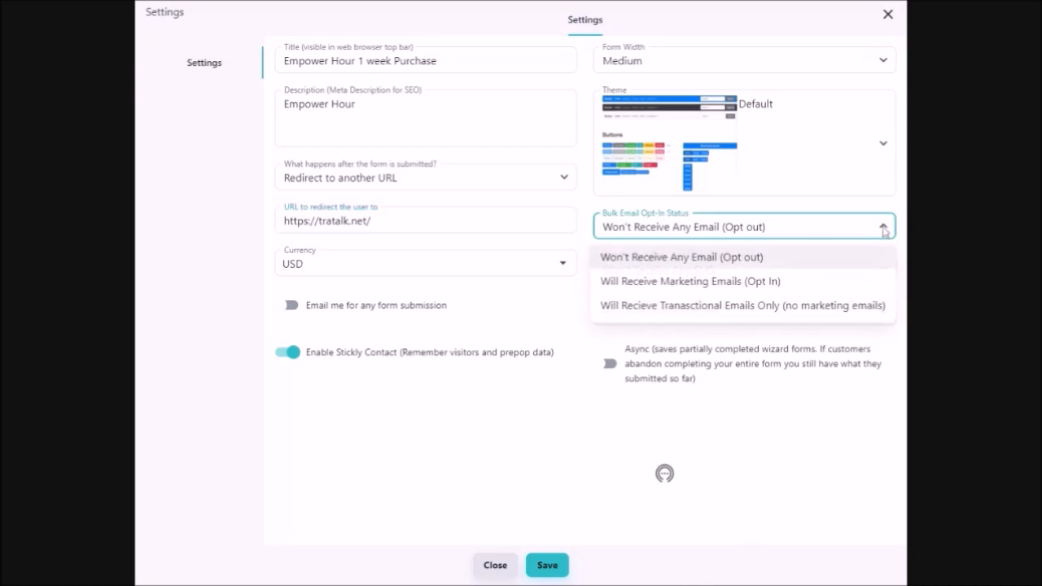
click(842, 287)
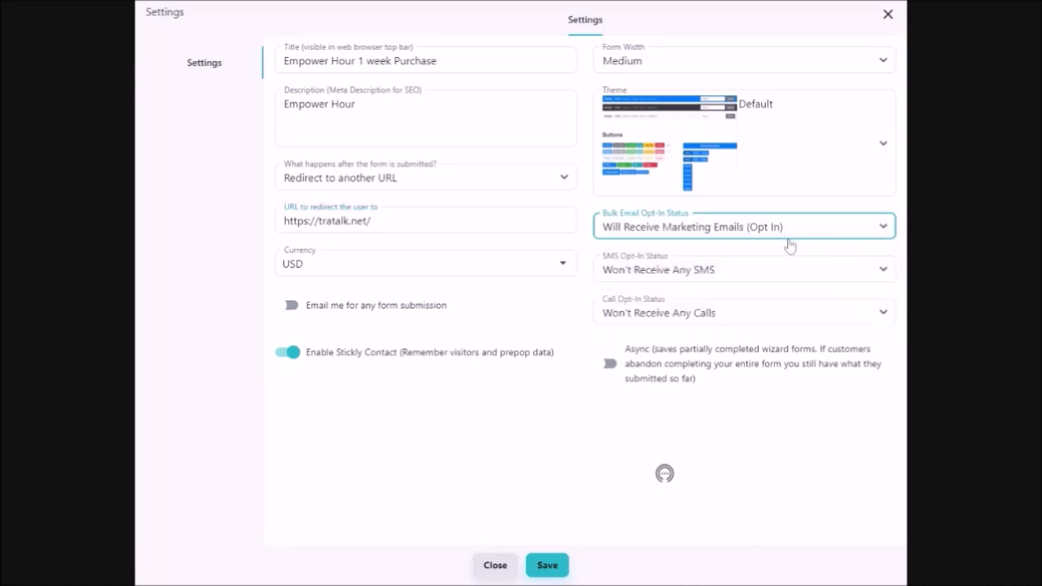
click(884, 269)
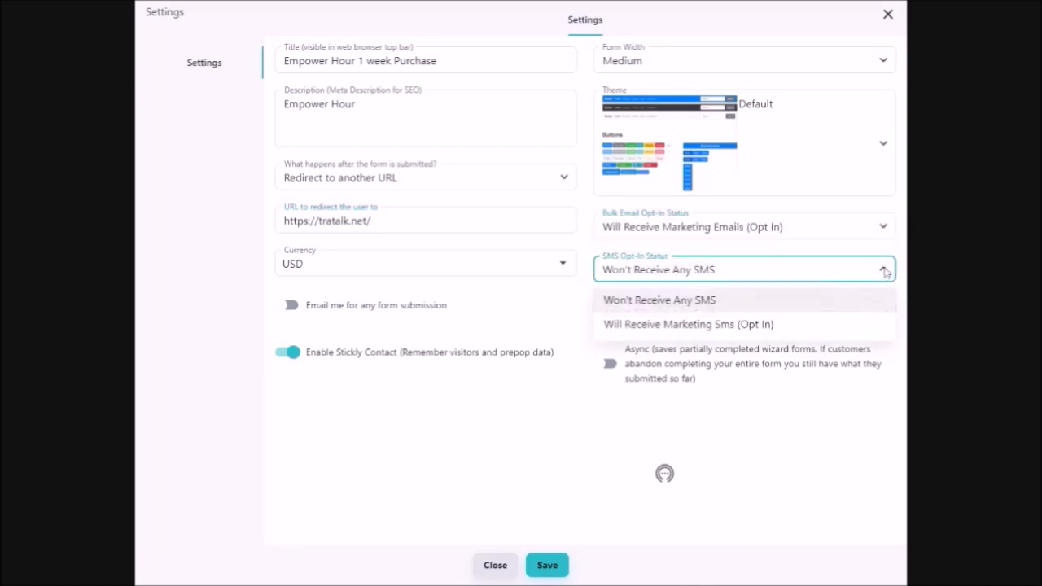
click(843, 327)
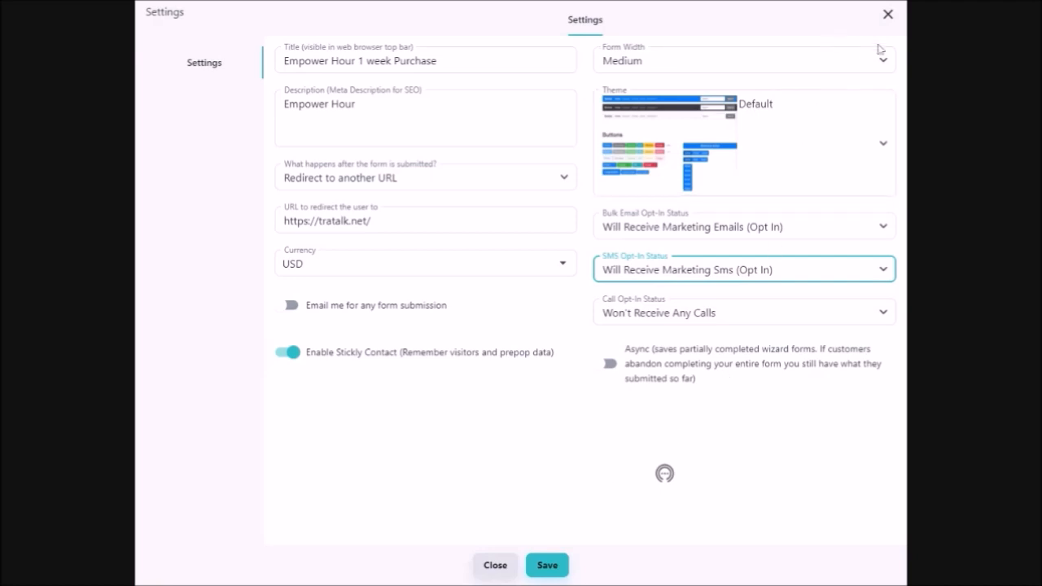
click(550, 570)
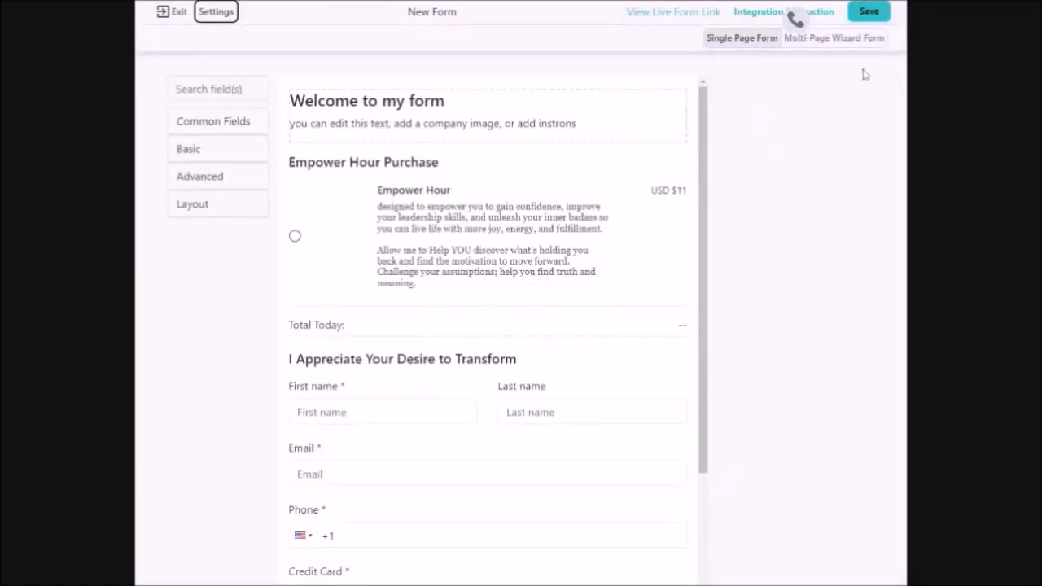
Step: Save the form as a new version under the name "Empower Hour Purchase"
click(870, 11)
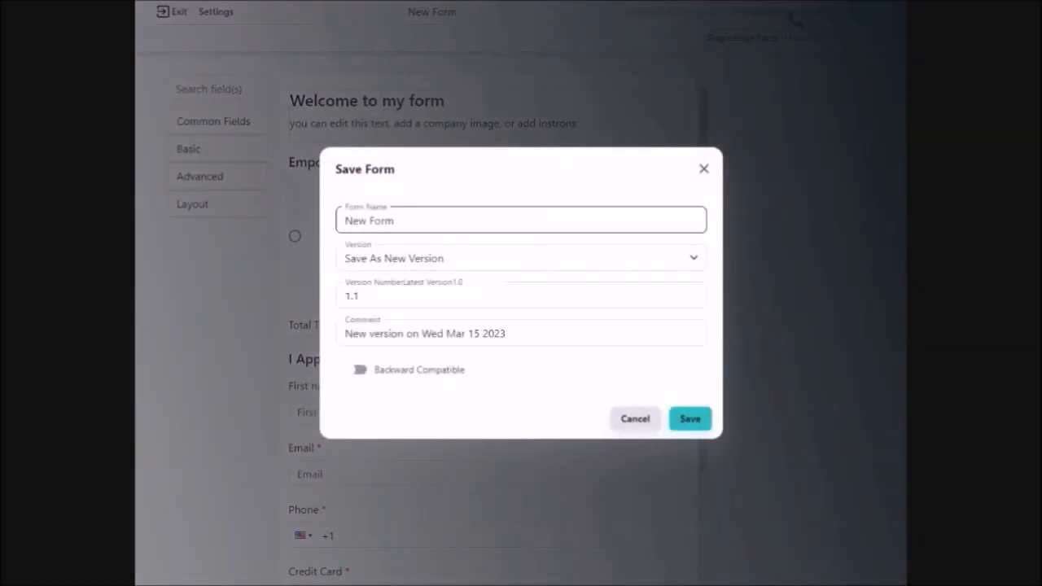
drag(394, 220, 315, 230)
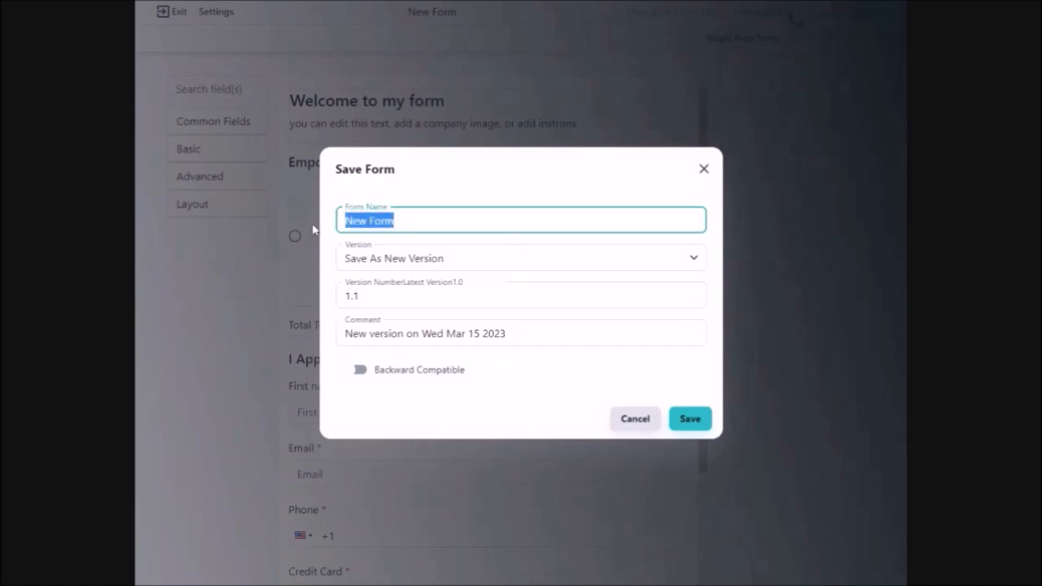
text(Em)
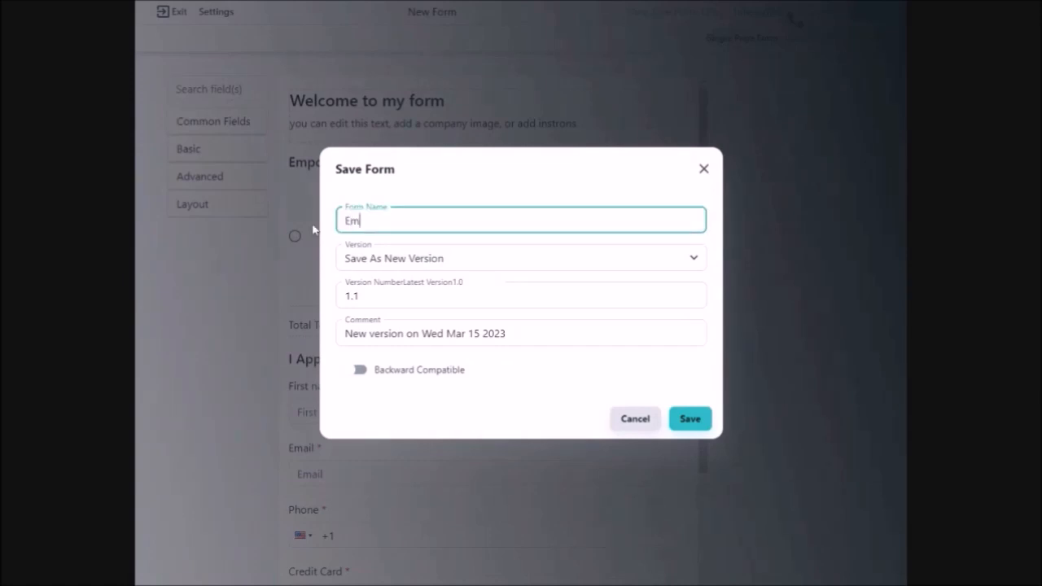
text(power Hour Purchase)
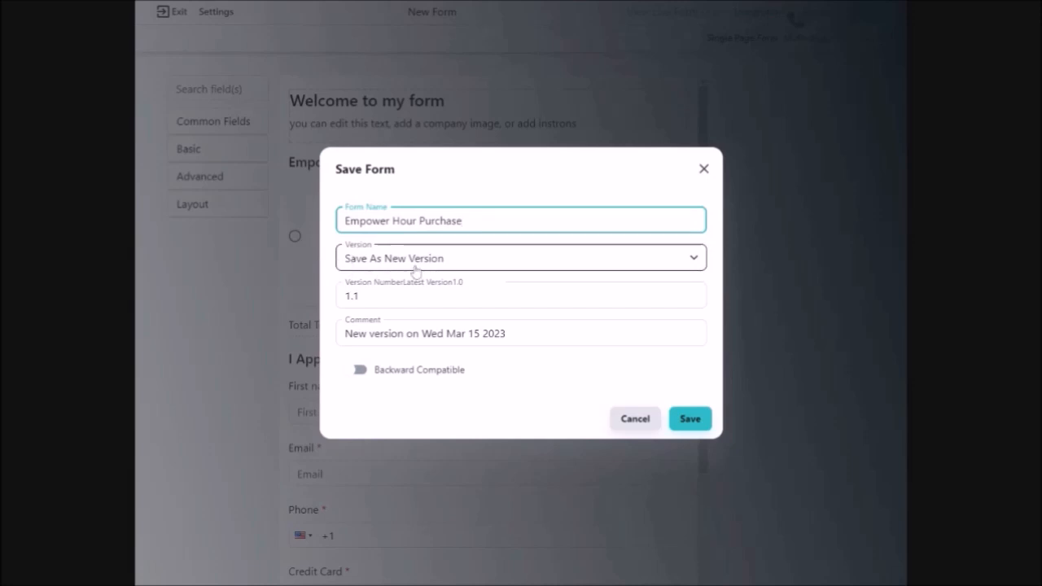
key(Tab)
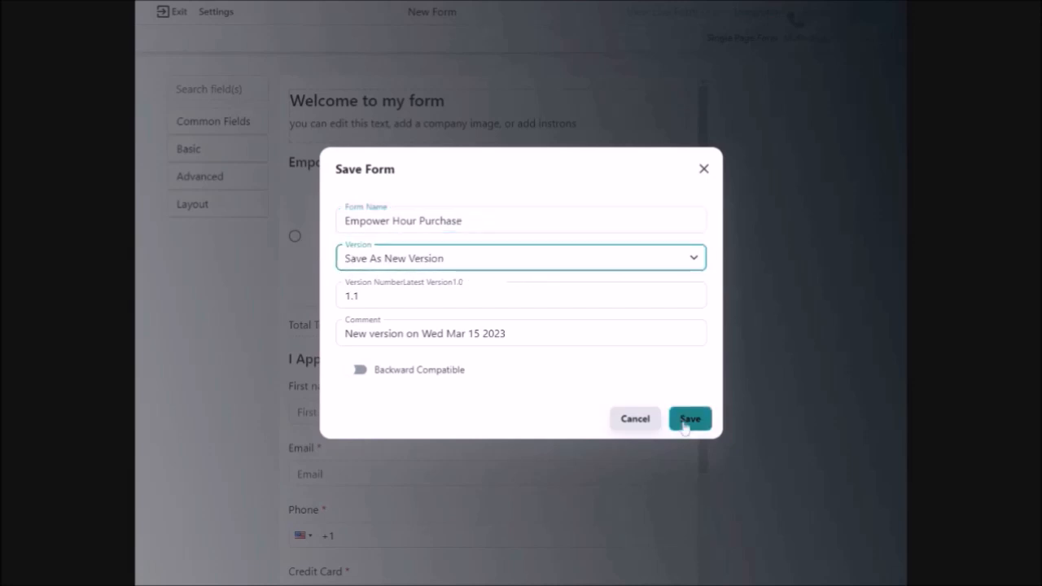
click(687, 422)
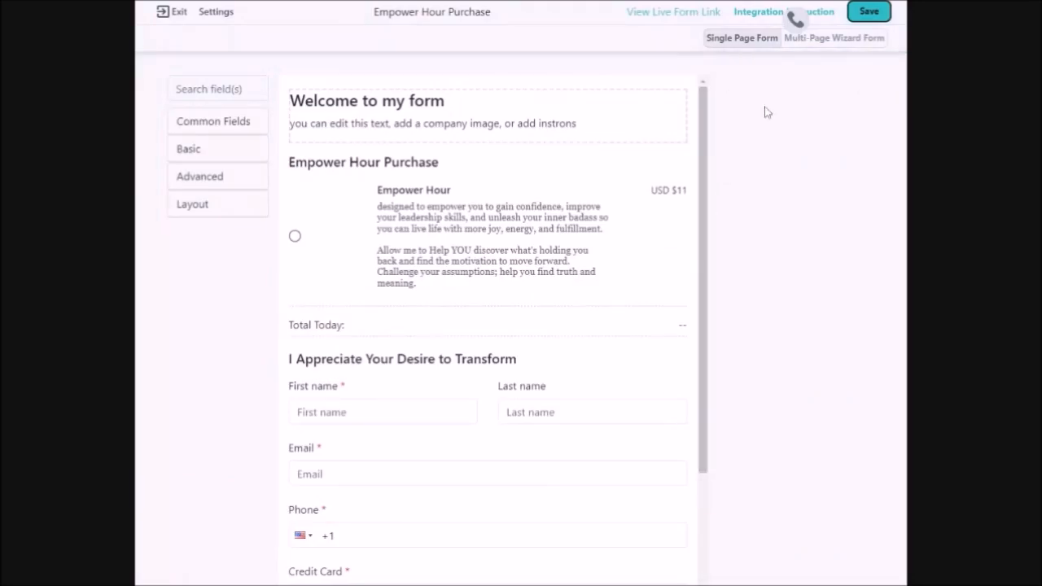
Step: Exit the form builder and move the Empower Hour Purchase form from My Forms into the TraTalk folder
click(176, 18)
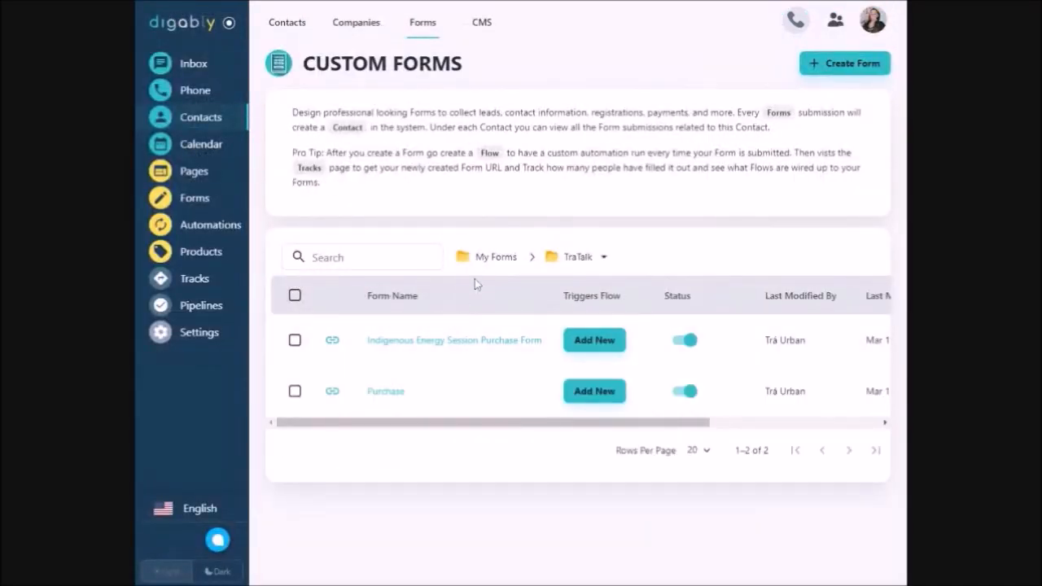
click(493, 258)
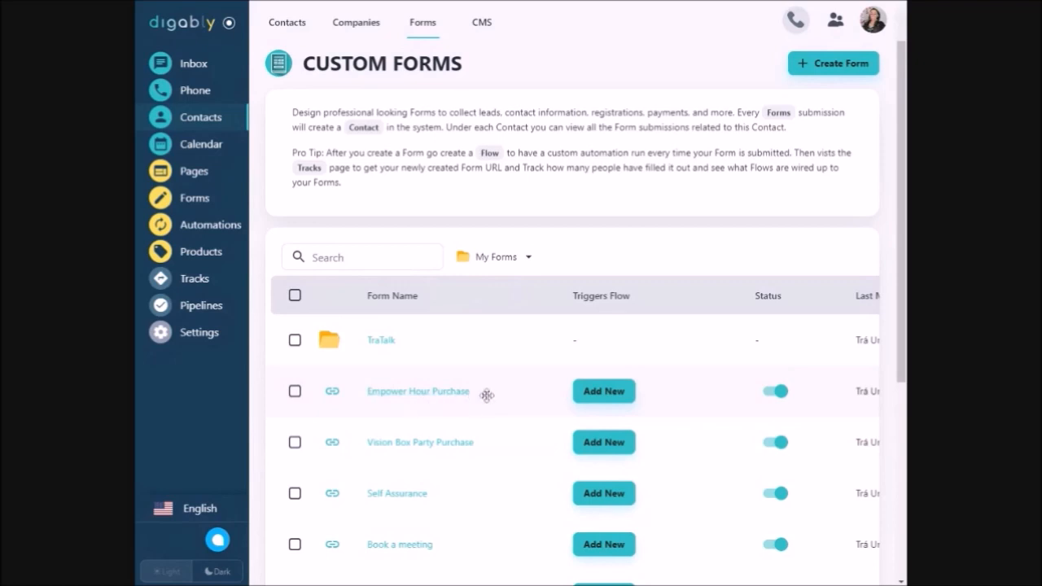
drag(500, 391, 391, 346)
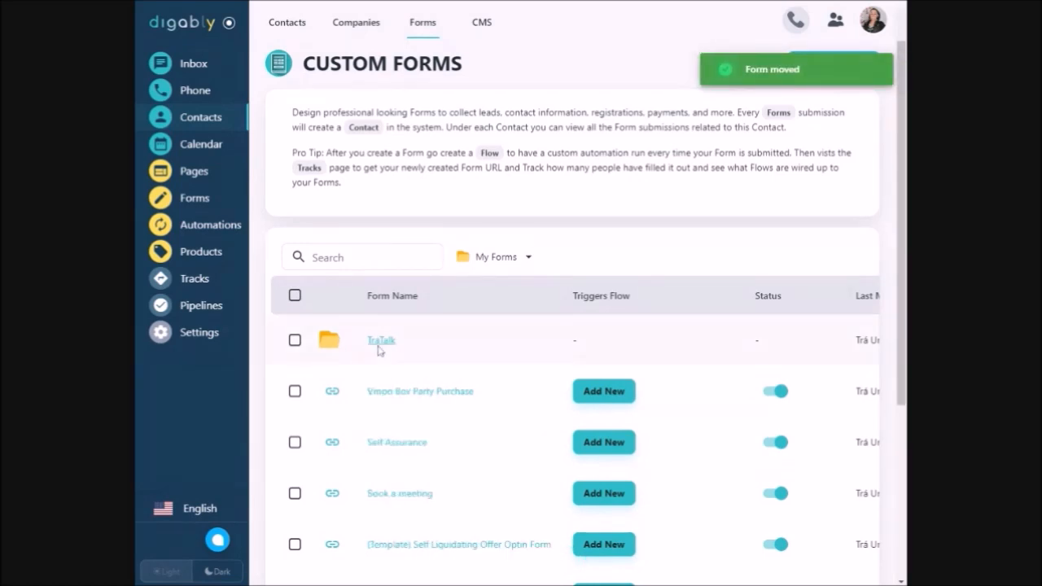
click(528, 259)
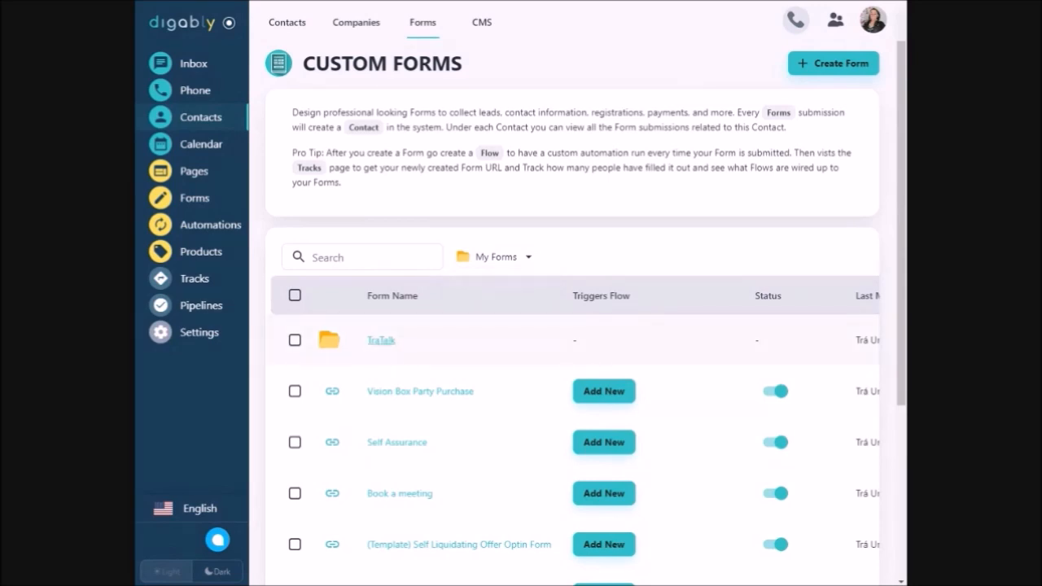
Step: In the TraTalk folder, copy the share URL of the Empower Hour Purchase form and dismiss the integration instructions
click(381, 341)
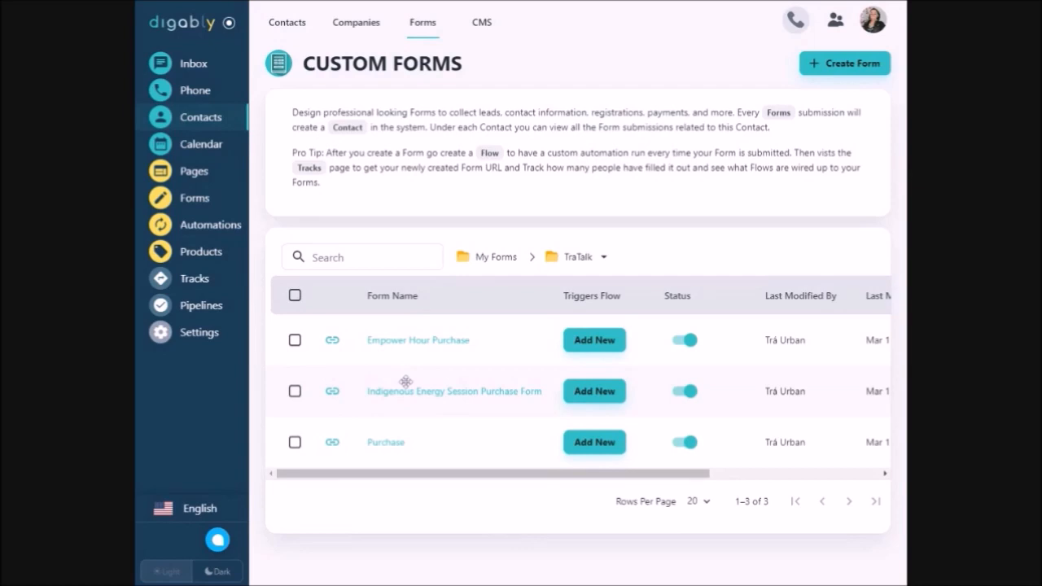
click(333, 342)
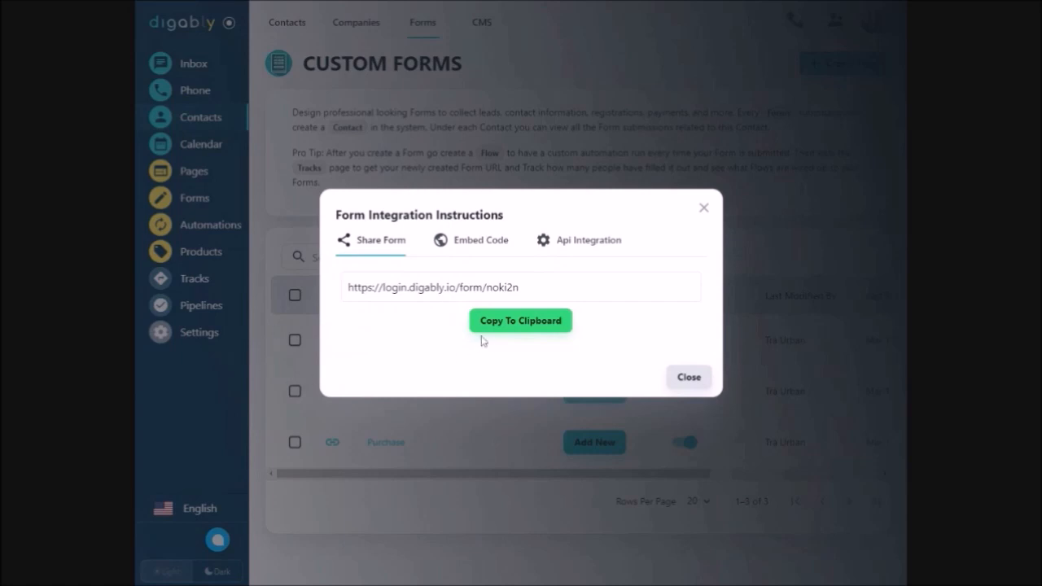
click(521, 326)
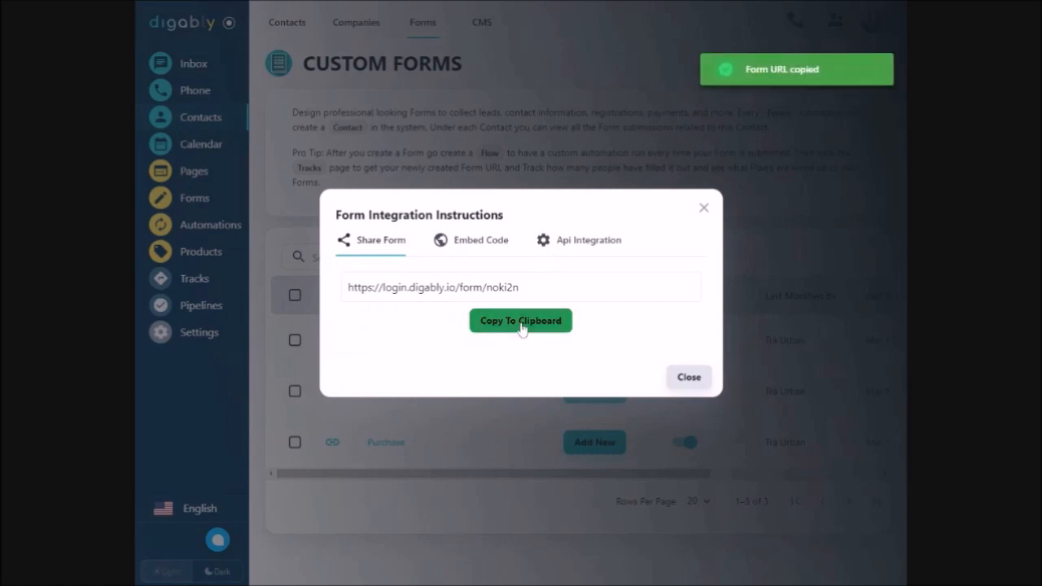
click(689, 377)
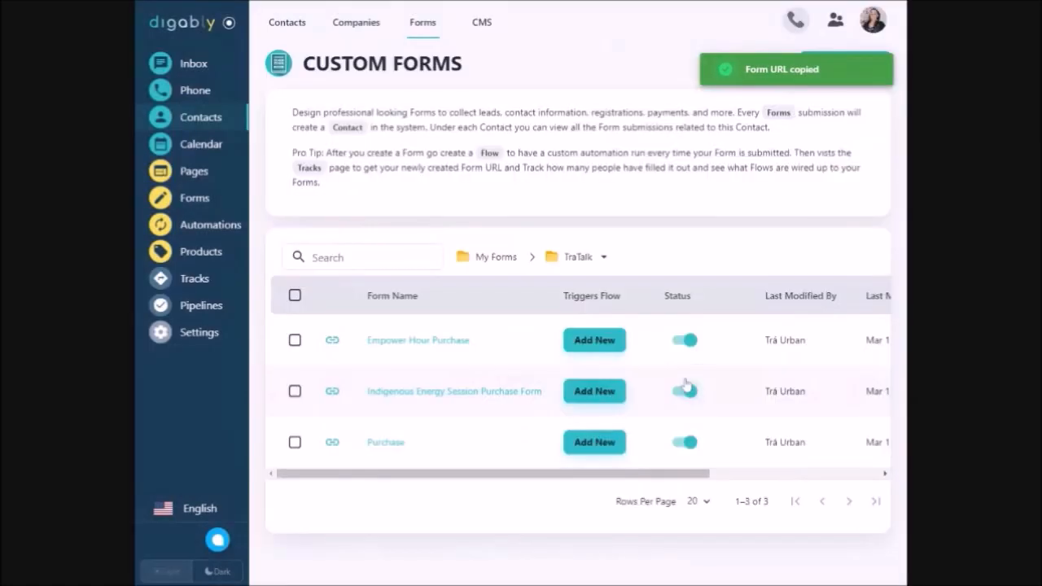